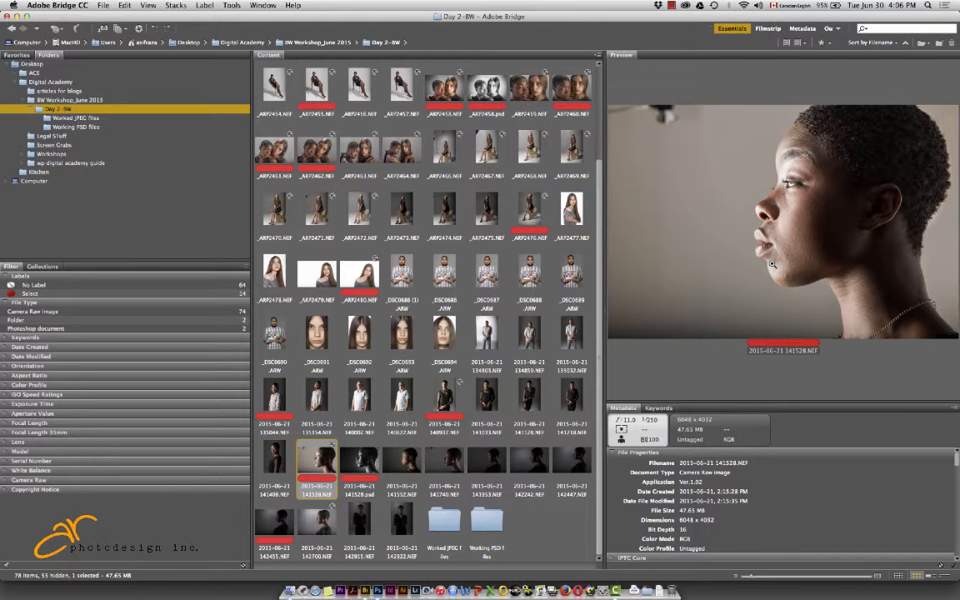
Switch to Photoshop and duplicate the Background layer of the portrait, hiding the original
key(super+Tab)
key(super+Tab)
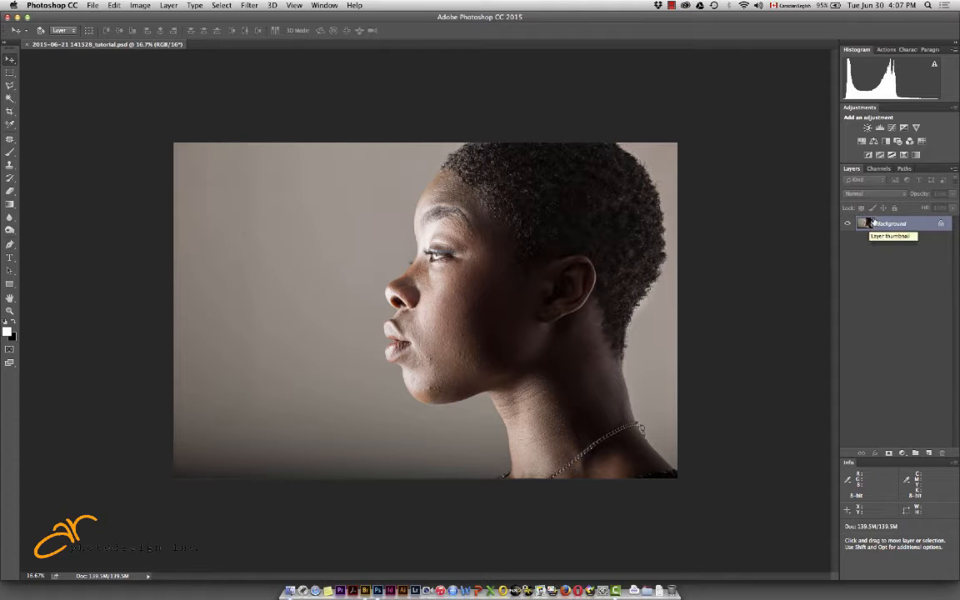
drag(870, 225, 929, 452)
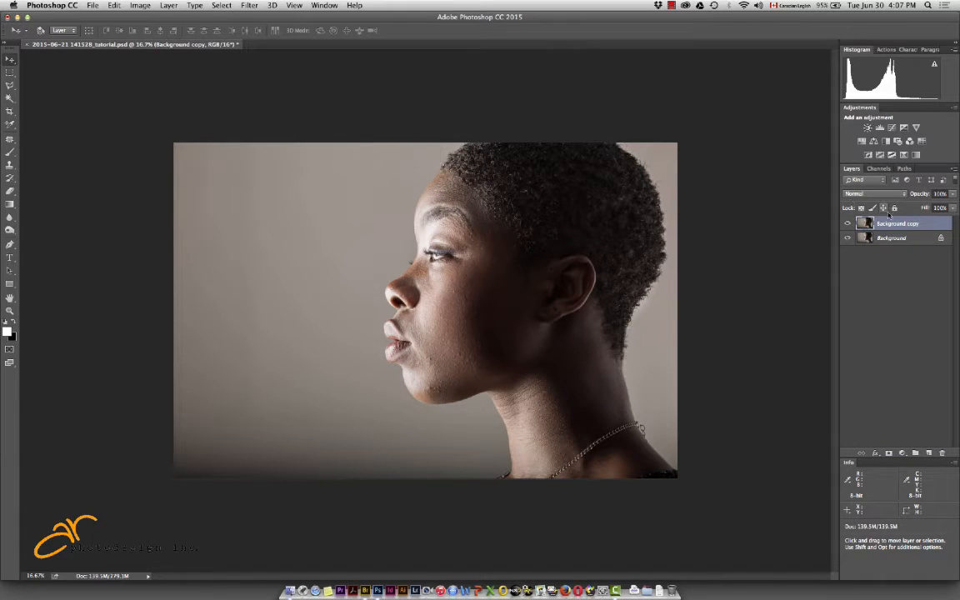
click(848, 239)
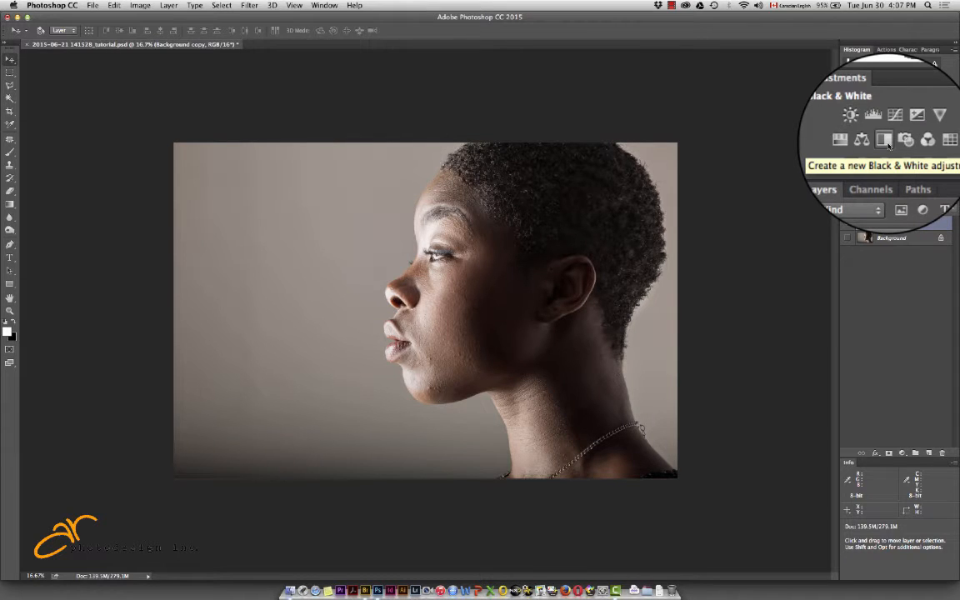
Add a Black & White adjustment layer using the Maximum Black preset, with Reds at -72 and Yellows at 85
click(885, 141)
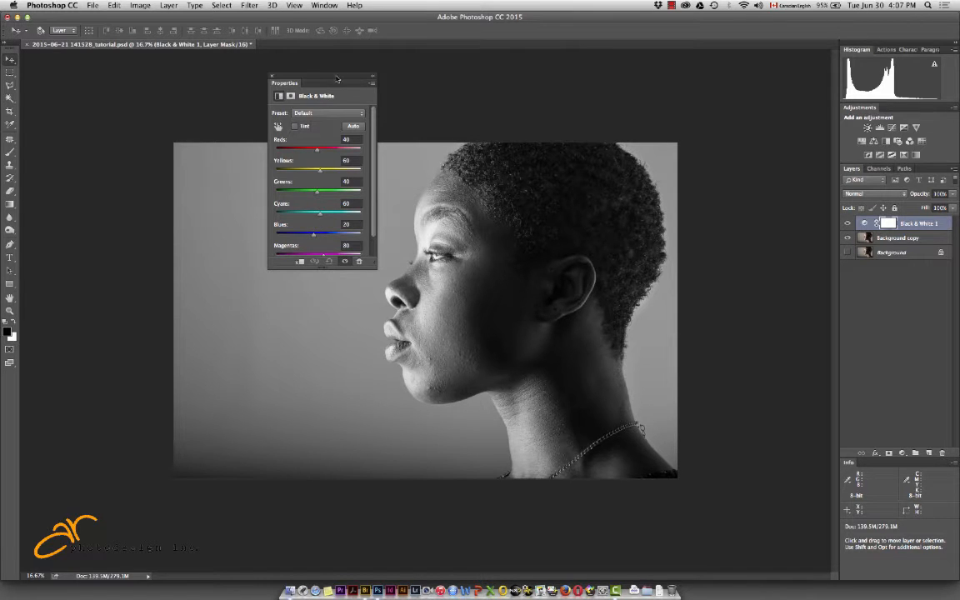
drag(302, 75, 127, 69)
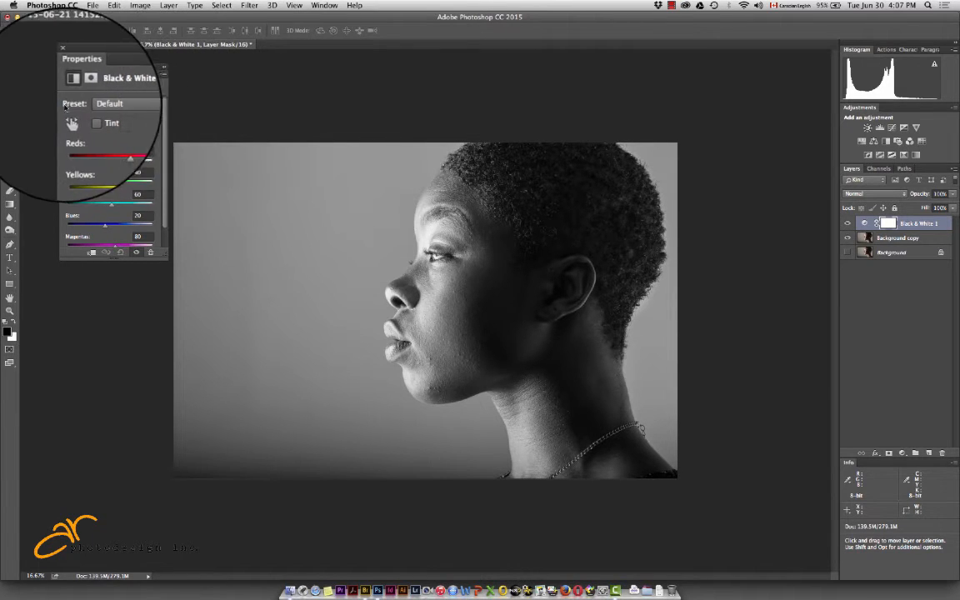
click(152, 105)
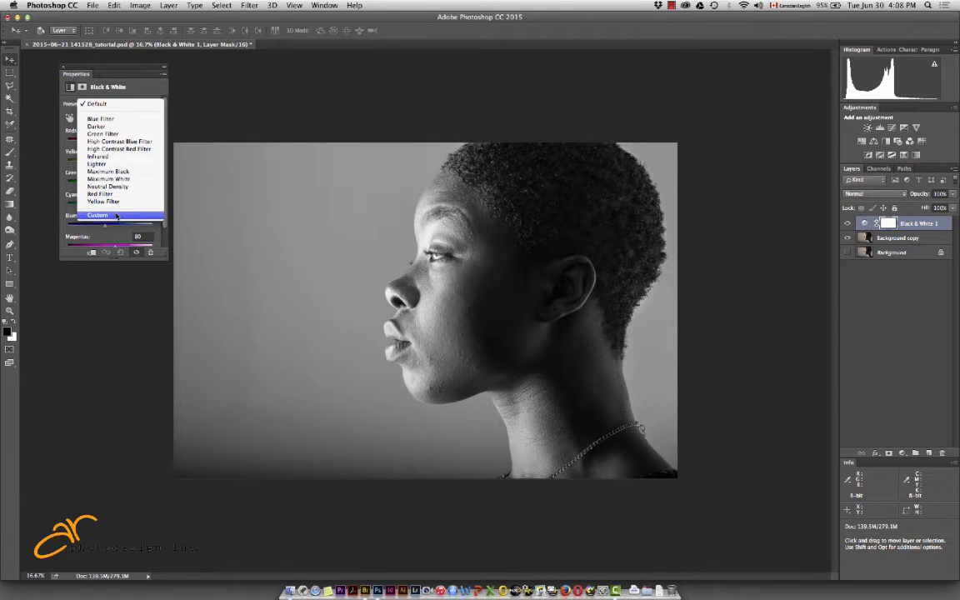
click(123, 172)
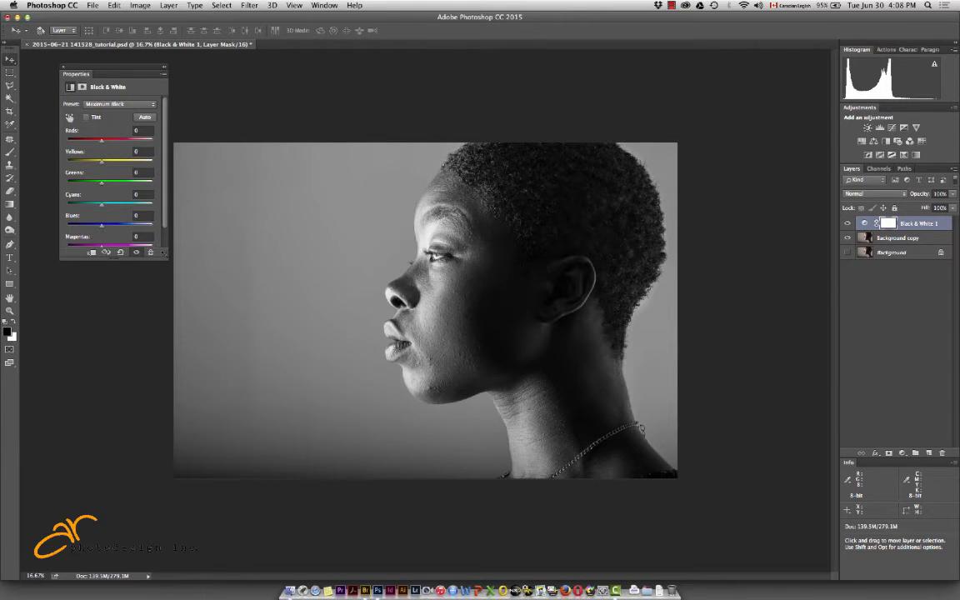
drag(165, 254, 164, 312)
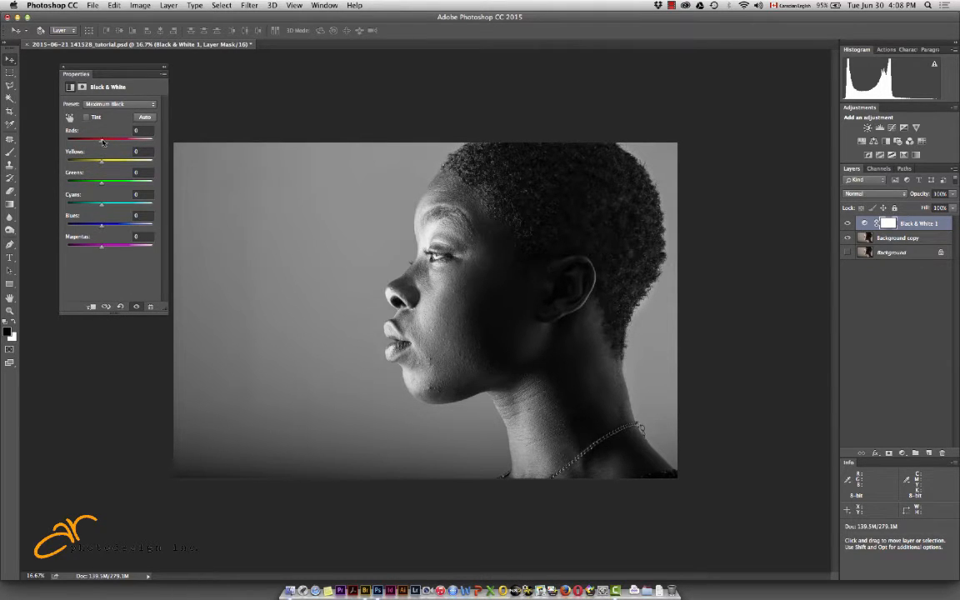
mouse_move(102, 141)
mouse_down()
mouse_move(116, 142)
mouse_move(74, 142)
mouse_move(112, 162)
mouse_move(71, 161)
mouse_move(163, 166)
mouse_move(70, 162)
mouse_move(140, 163)
mouse_move(95, 161)
mouse_move(138, 162)
mouse_move(97, 161)
mouse_move(116, 161)
mouse_move(93, 142)
mouse_move(137, 143)
mouse_move(89, 144)
mouse_up()
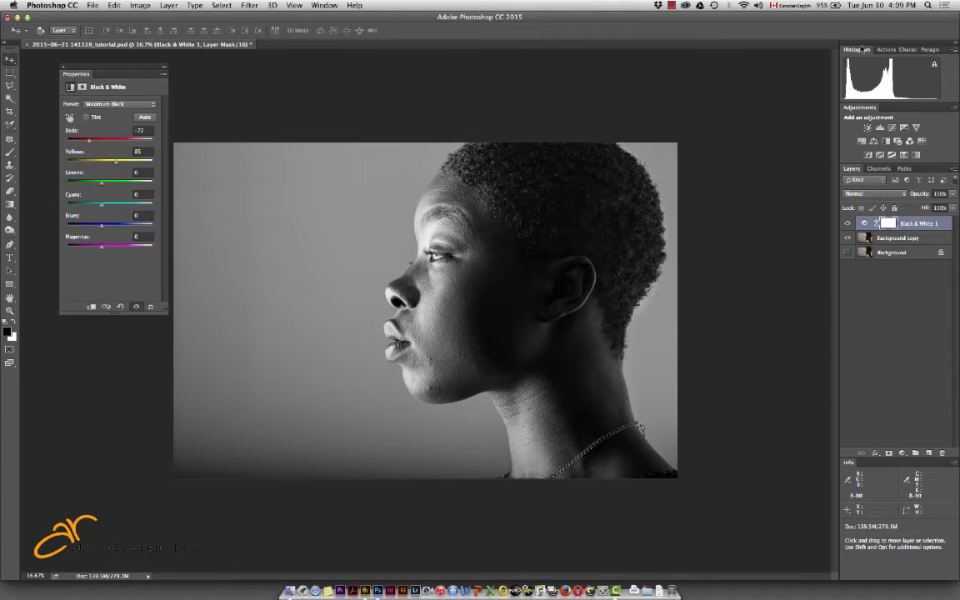
Float the histogram in Expanded View and show the Luminosity channel with an uncached refresh
drag(862, 50, 696, 70)
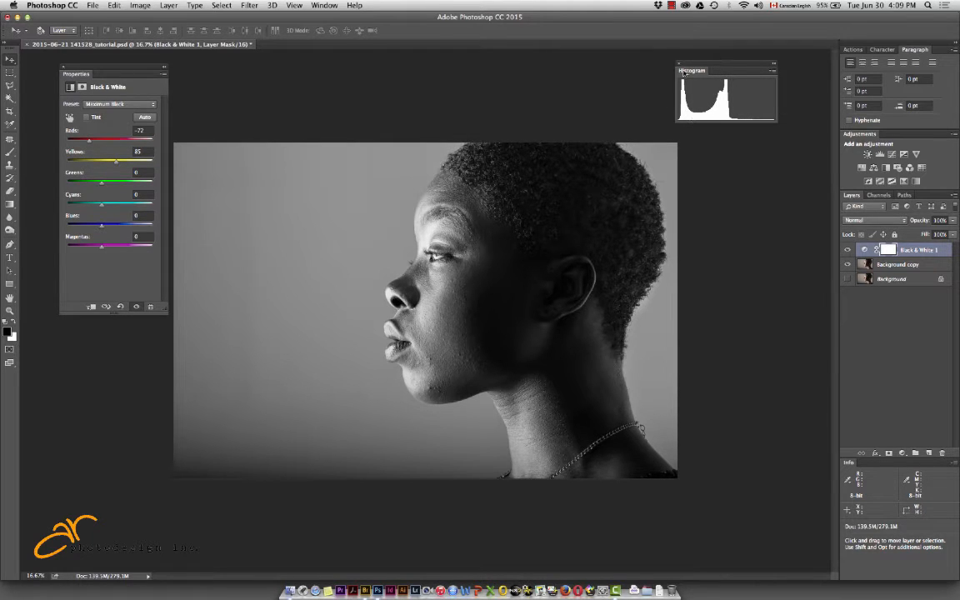
click(773, 71)
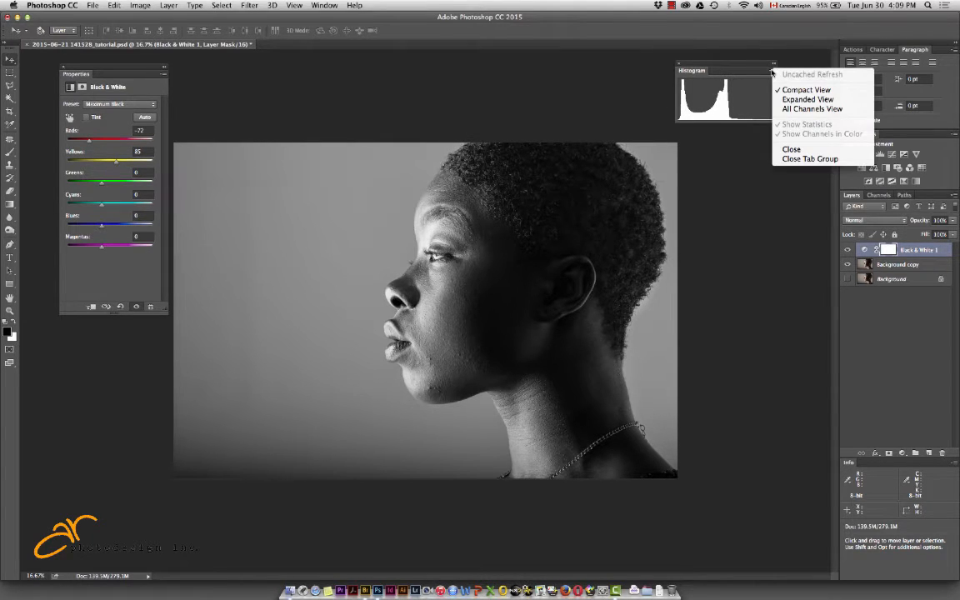
click(805, 100)
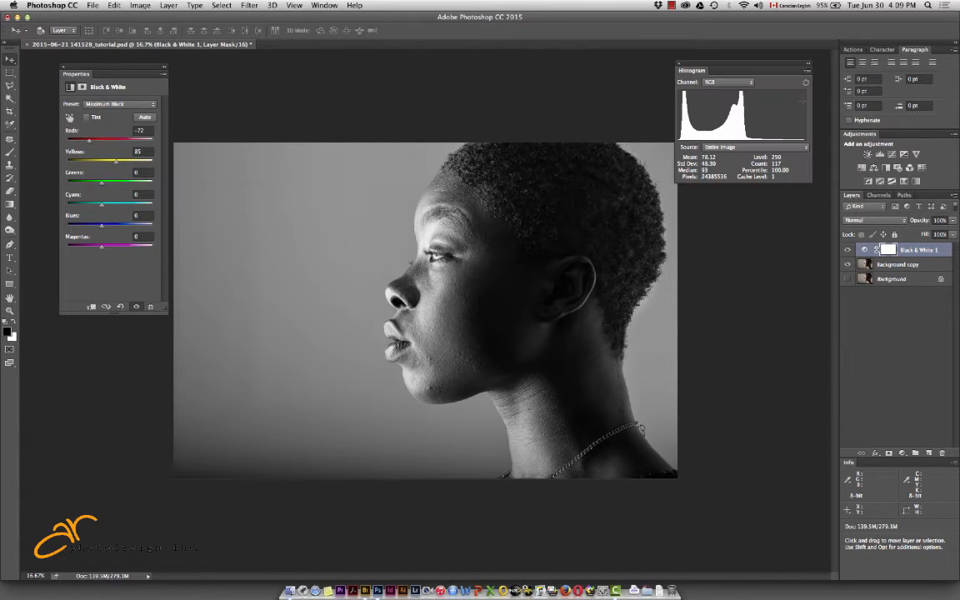
click(751, 82)
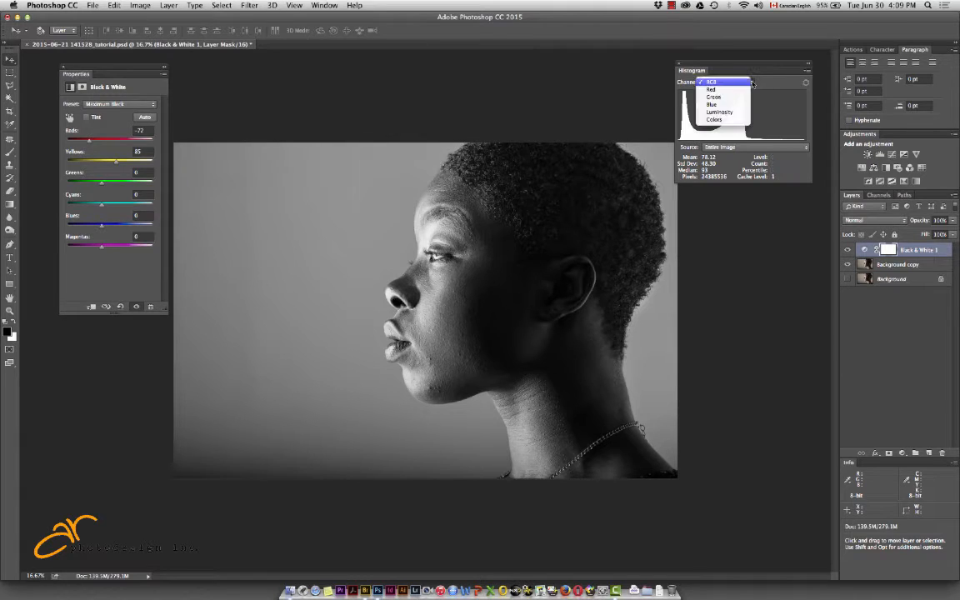
click(719, 112)
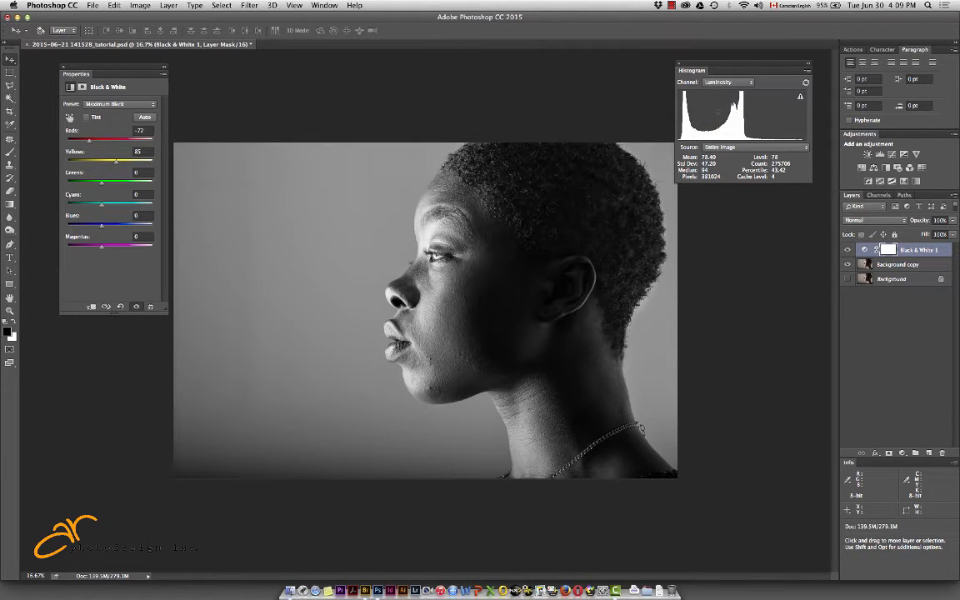
click(805, 83)
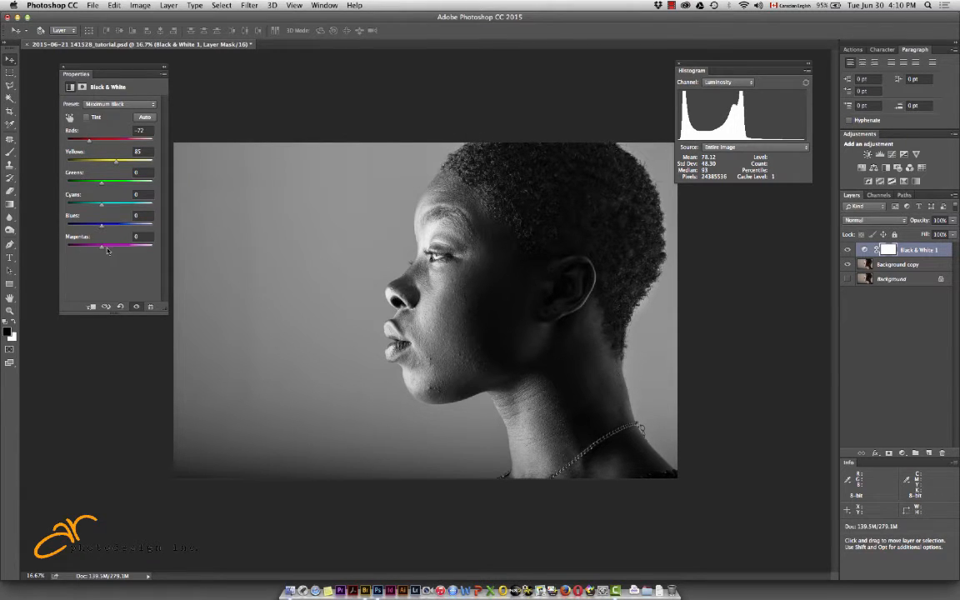
Set Magentas to -8 in the Black & White adjustment and compare the portrait with and without it
mouse_move(101, 248)
mouse_down()
mouse_move(60, 247)
mouse_move(125, 248)
mouse_move(89, 247)
mouse_move(121, 247)
mouse_move(100, 248)
mouse_up()
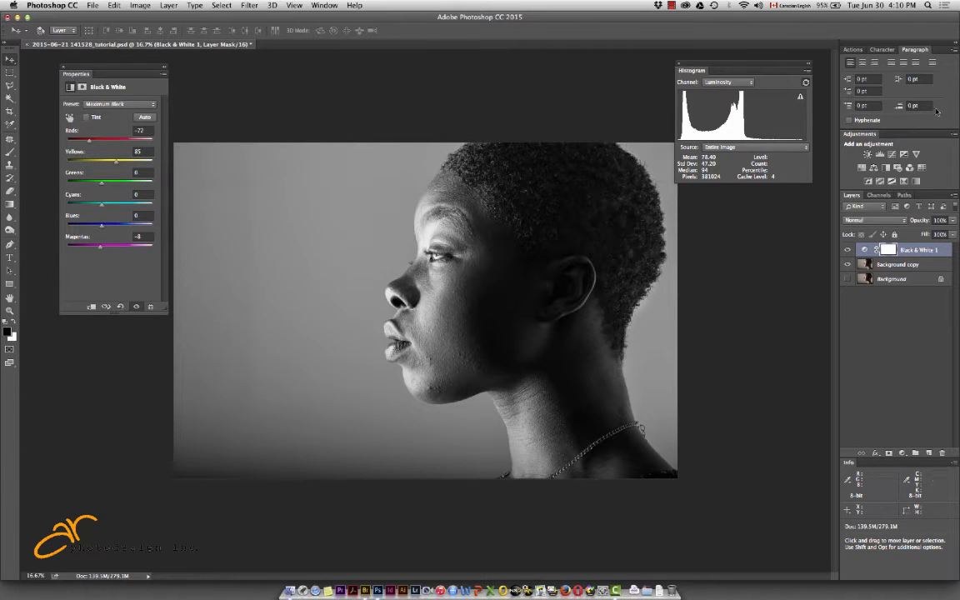
click(848, 251)
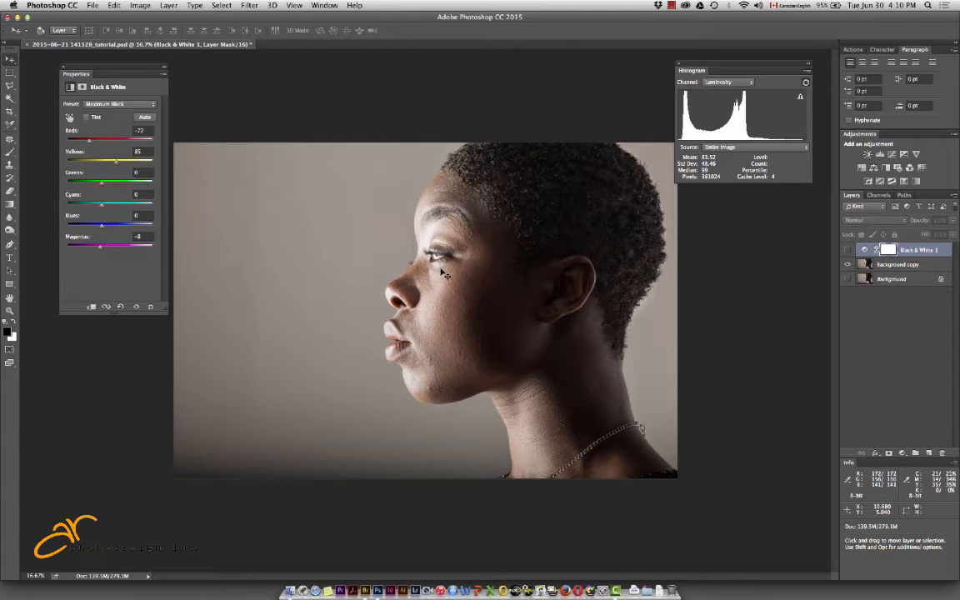
click(849, 251)
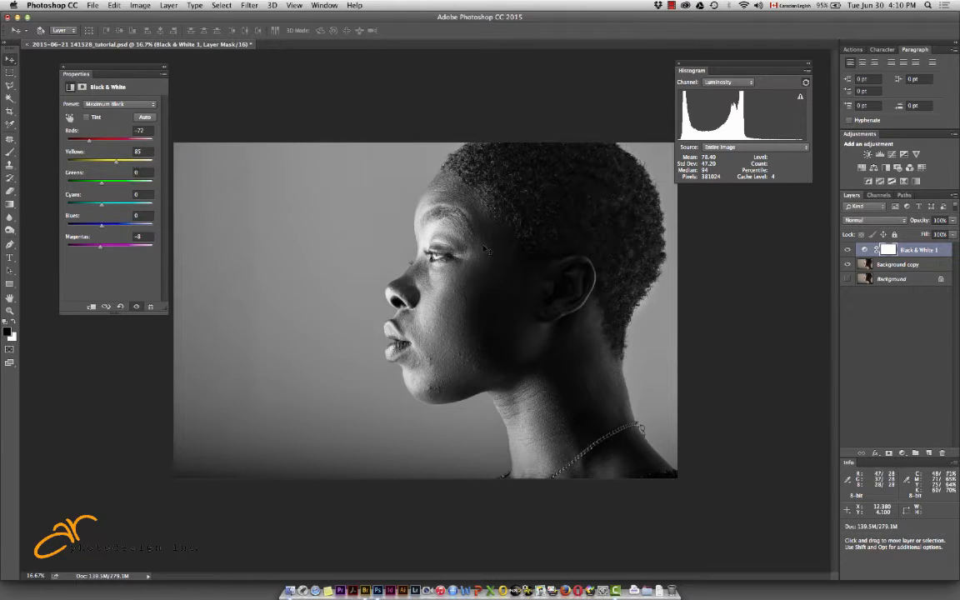
Hide the Black & White layer and add a reversed Gradient Map adjustment directly above Background copy
click(862, 265)
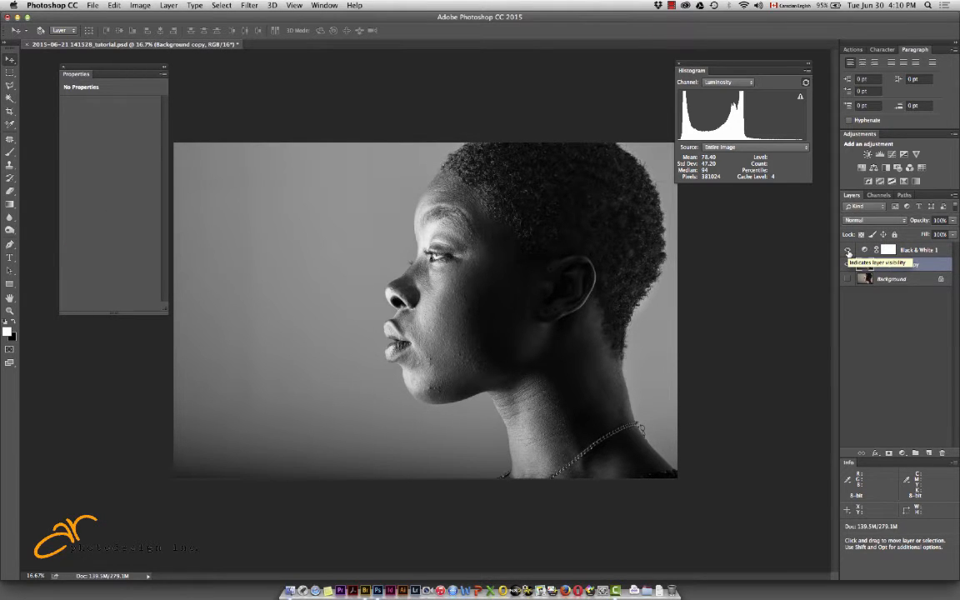
click(849, 251)
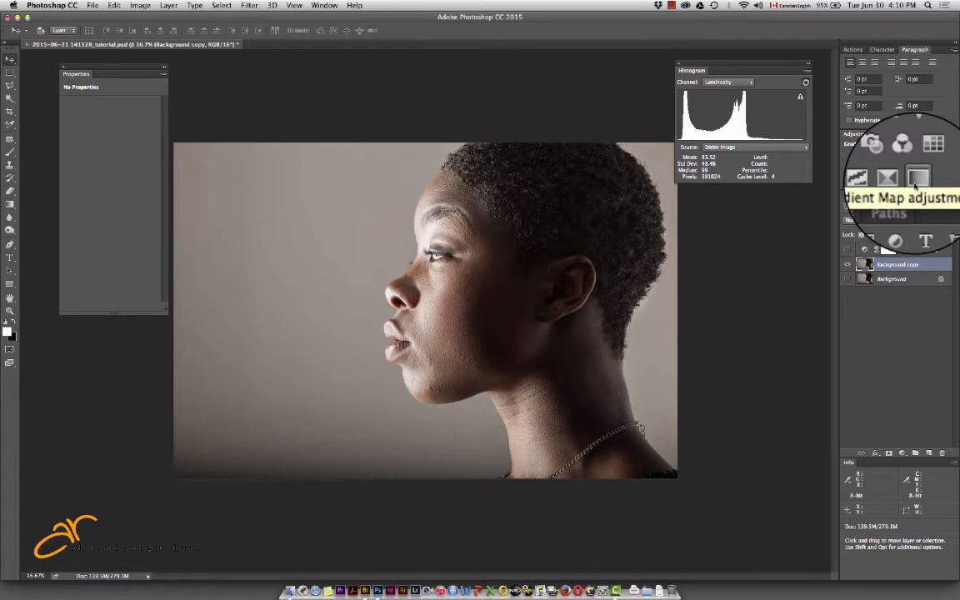
click(915, 185)
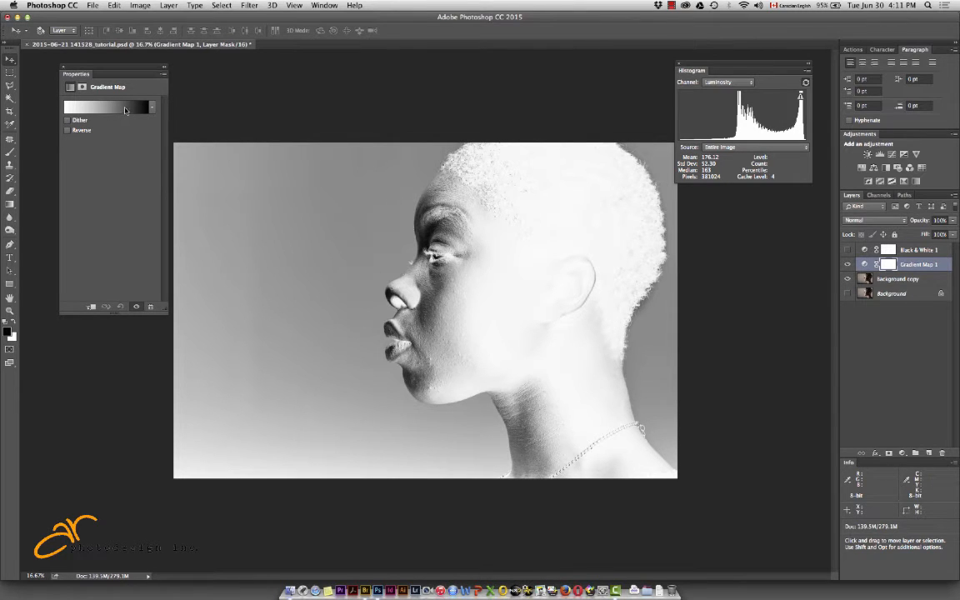
click(67, 131)
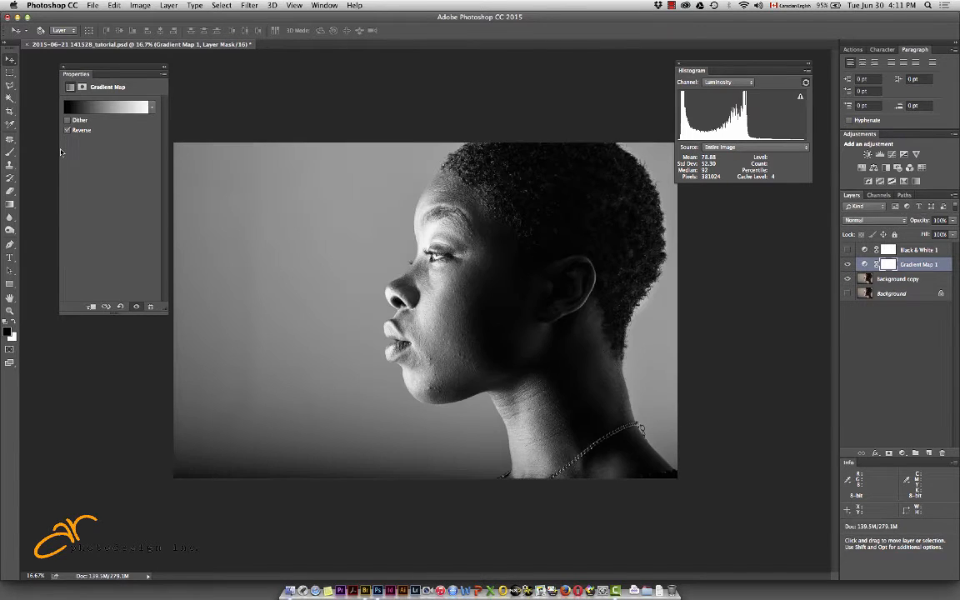
Edit the gradient map's gradient and set its white stop to RGB 240, 240, 240
click(103, 110)
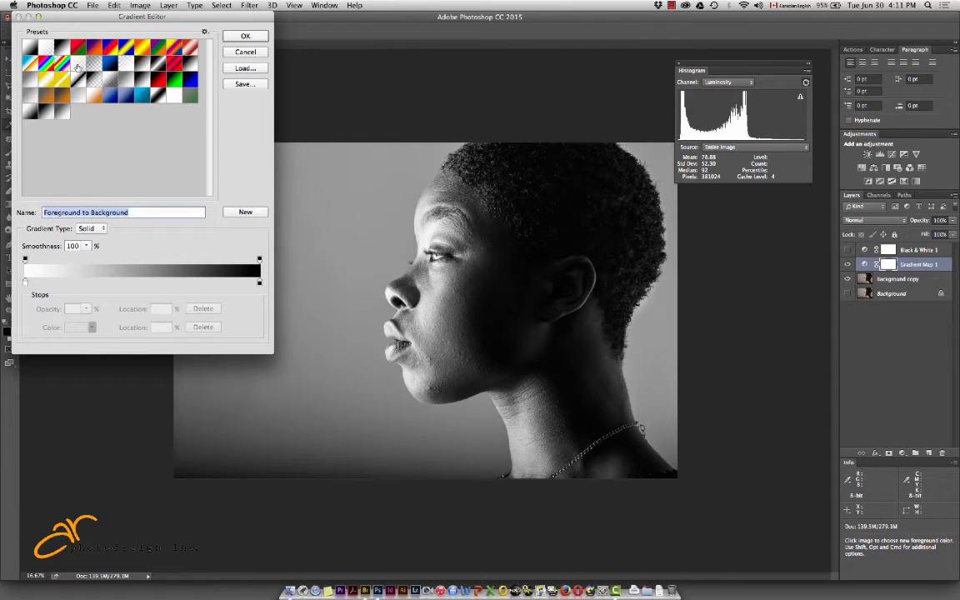
click(25, 283)
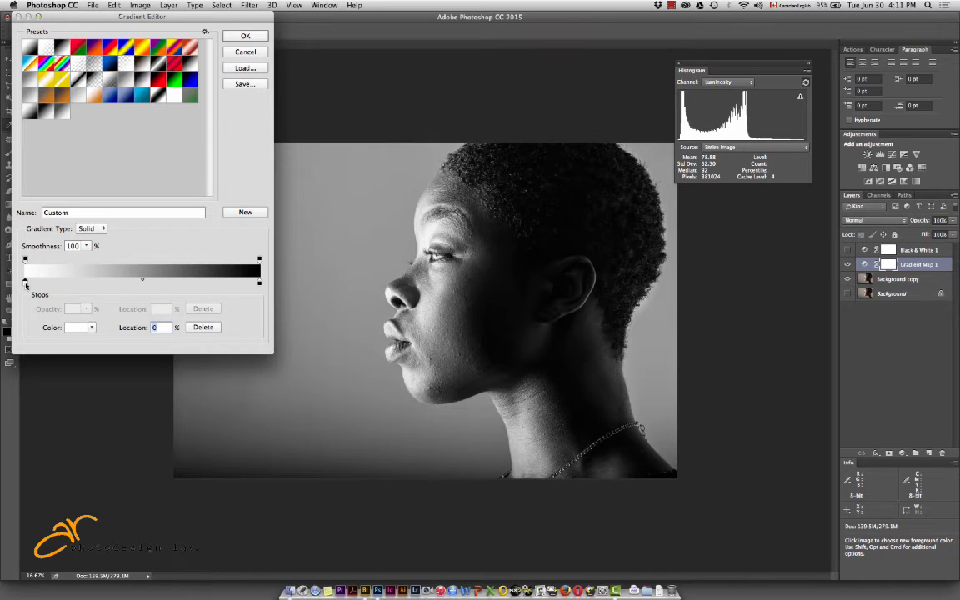
double_click(25, 284)
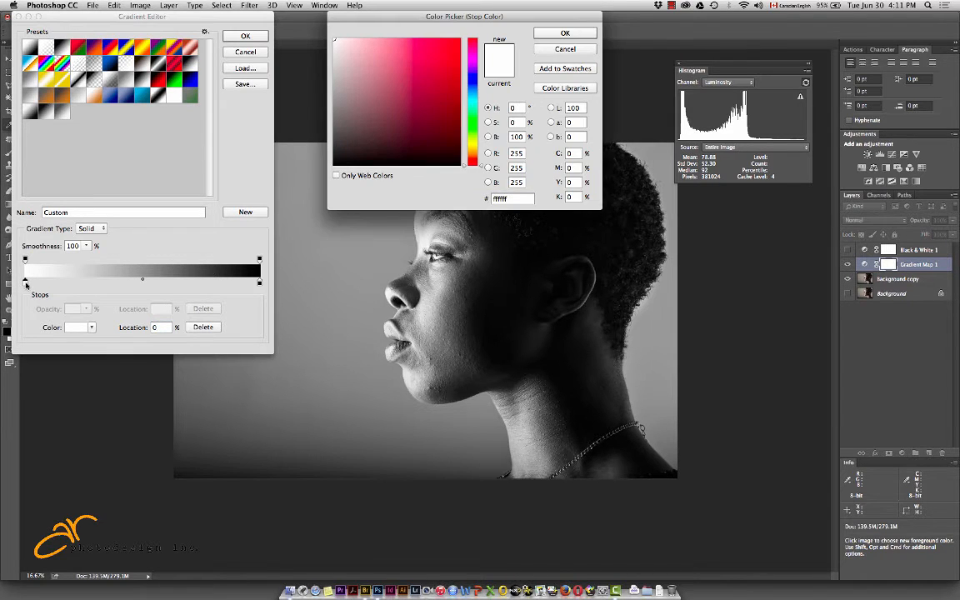
drag(527, 153, 496, 153)
text(240)
key(Tab)
text(24)
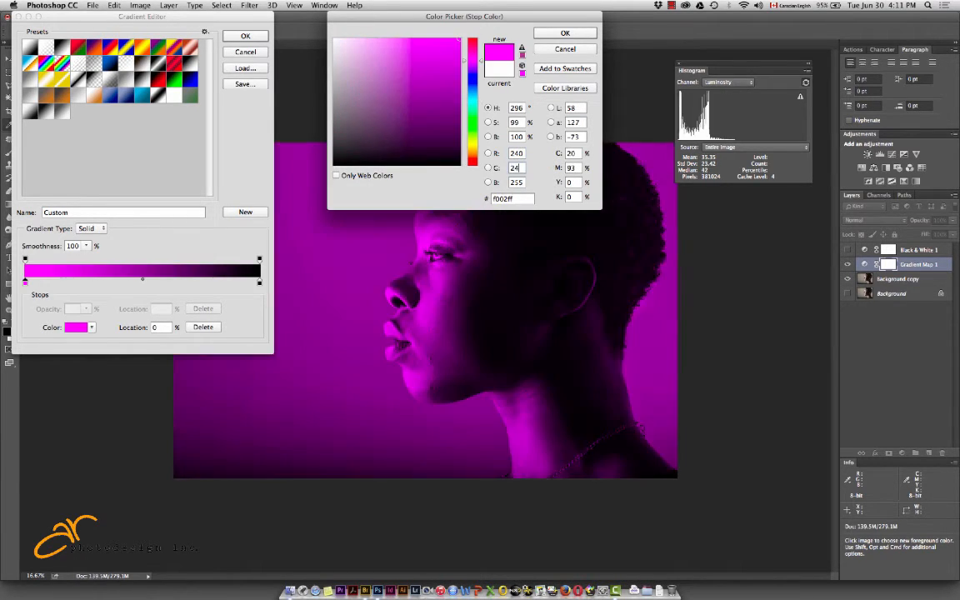
text(0)
key(Tab)
text(24)
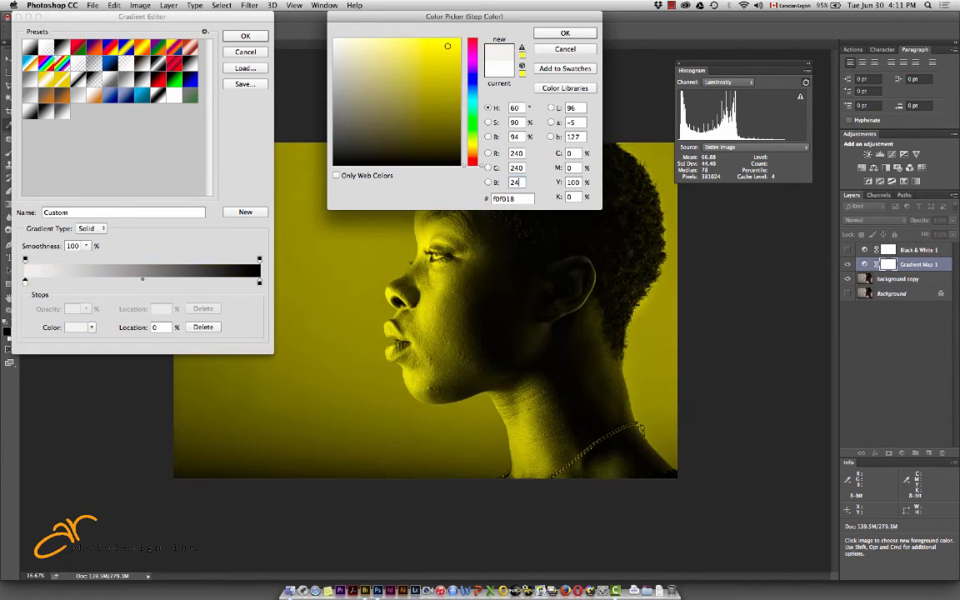
text(0)
key(Tab)
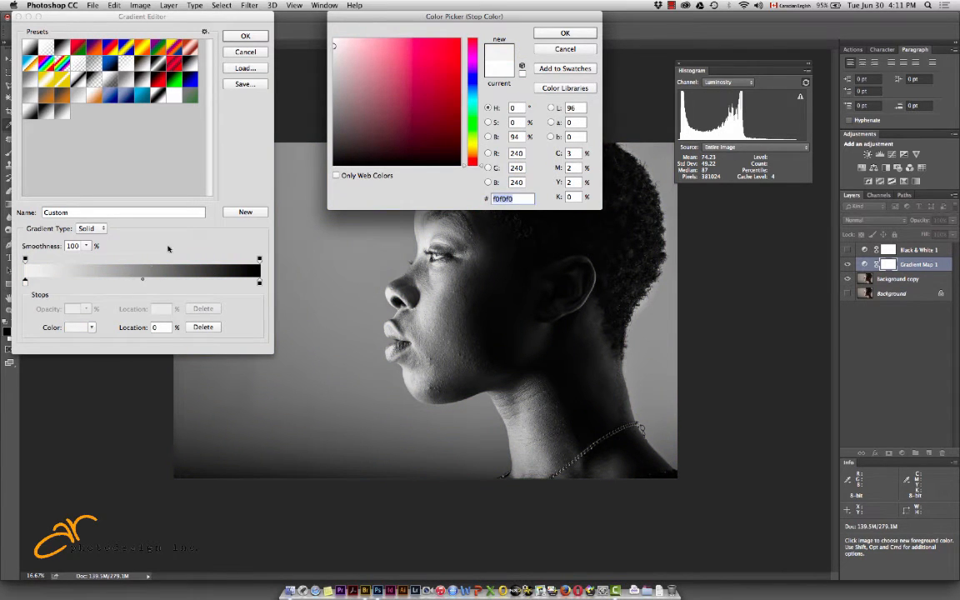
key(Return)
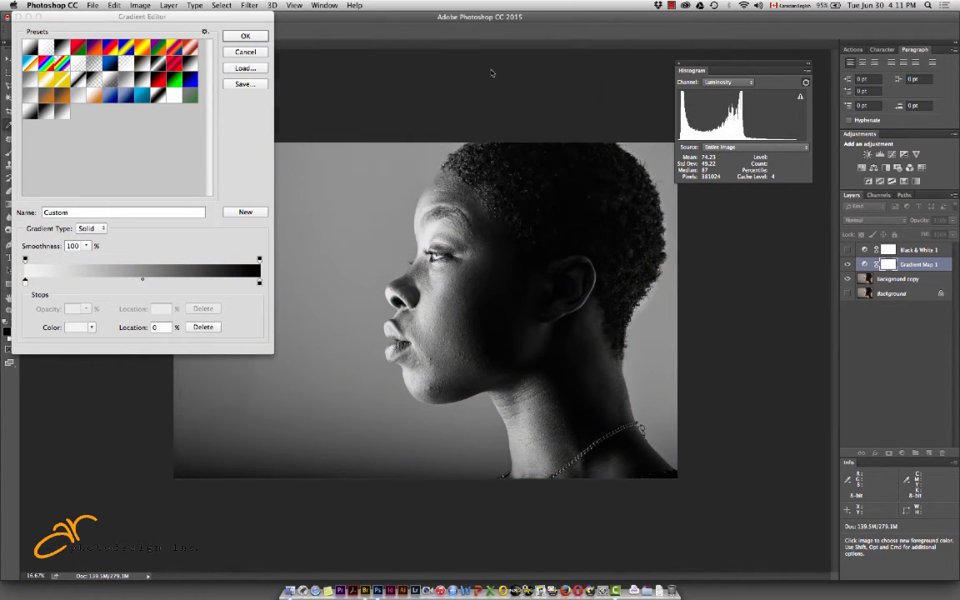
Set the gradient's black stop to RGB 10, 10, 10
double_click(260, 284)
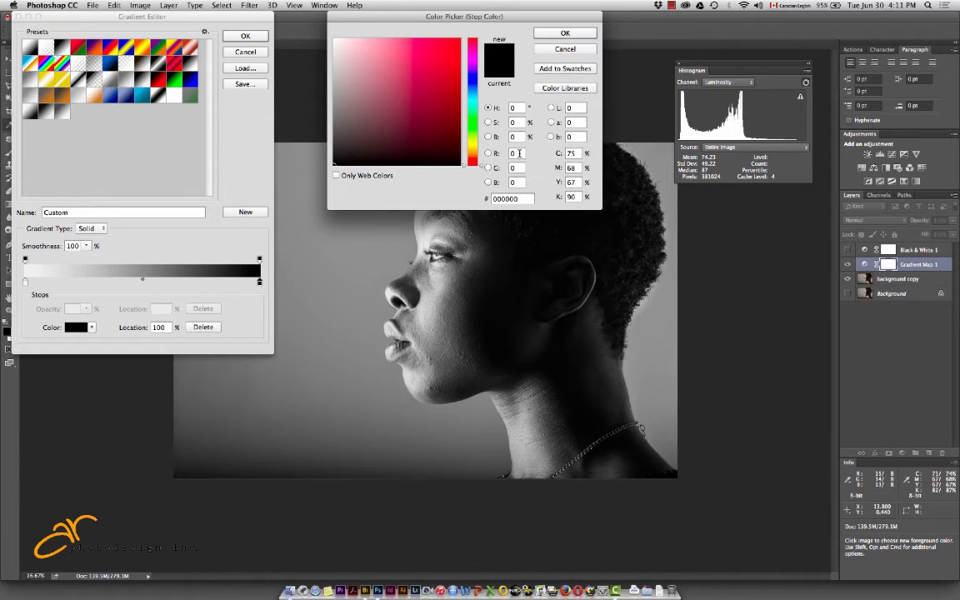
double_click(517, 154)
text(10)
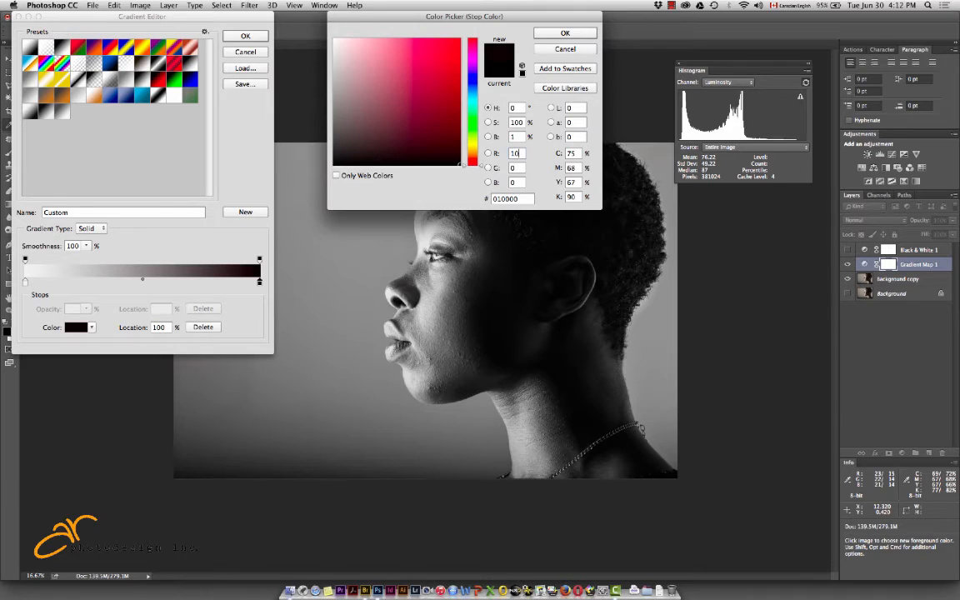
key(Tab)
text(10)
key(Tab)
text(10)
key(Tab)
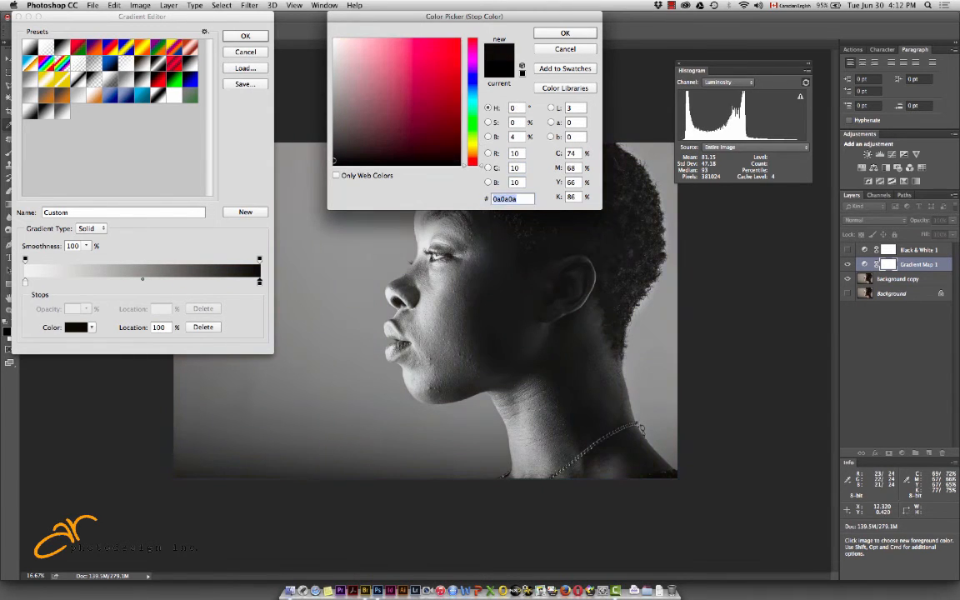
click(564, 33)
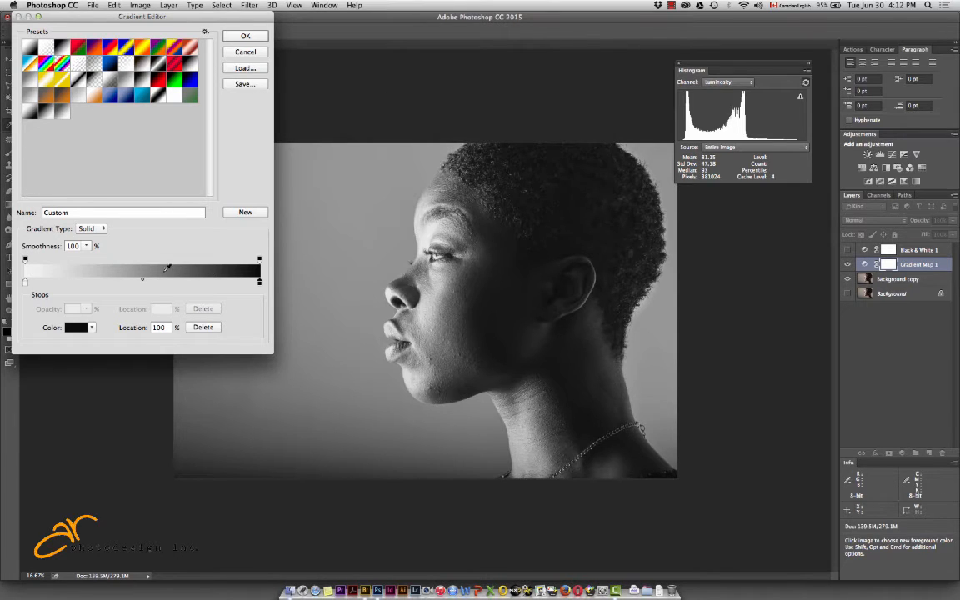
Name the edited gradient "Black and White Photo"
double_click(51, 213)
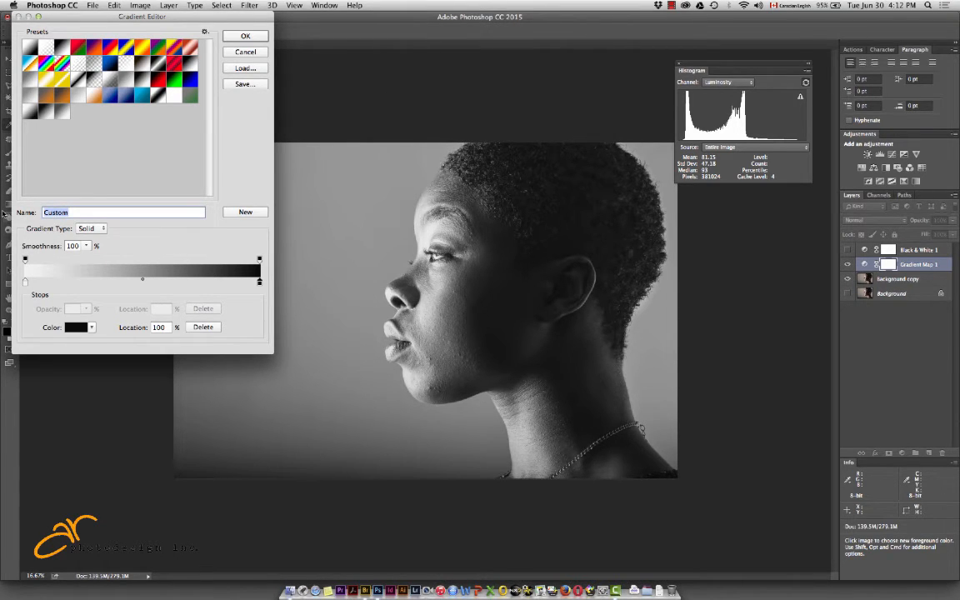
text(Black and White Photo)
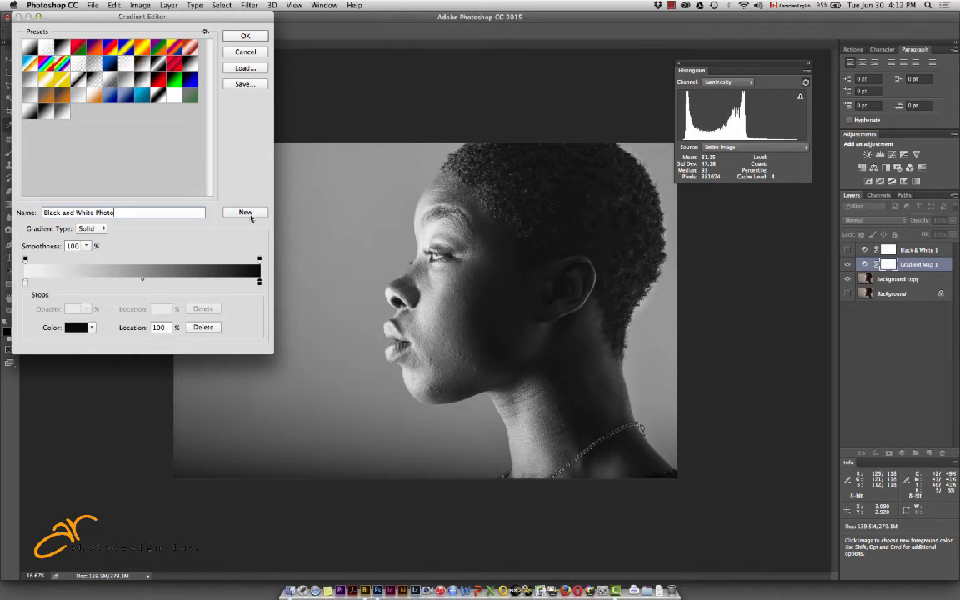
Save the named gradient as a new preset and select its black and white end stops in turn
click(247, 213)
click(260, 283)
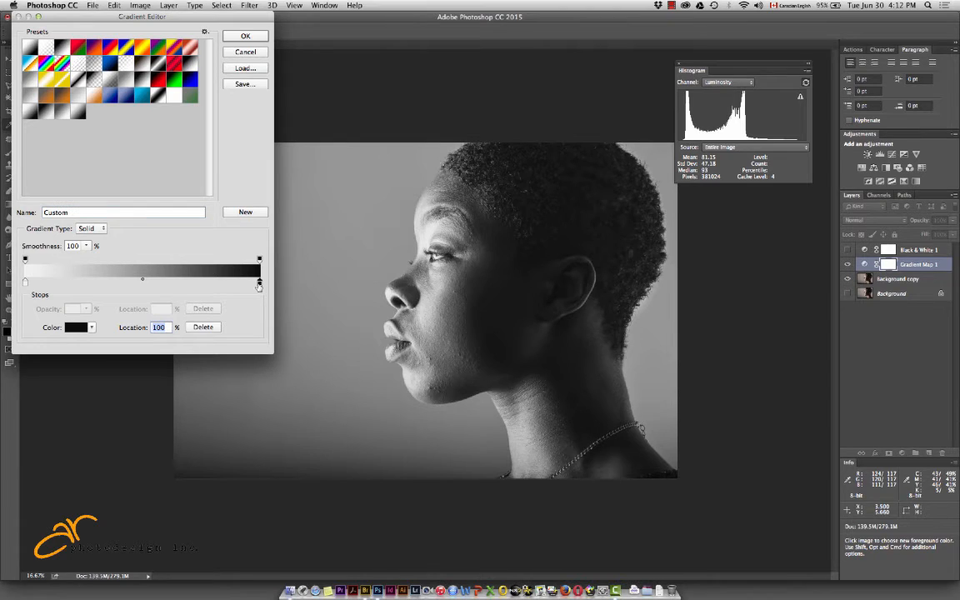
click(26, 283)
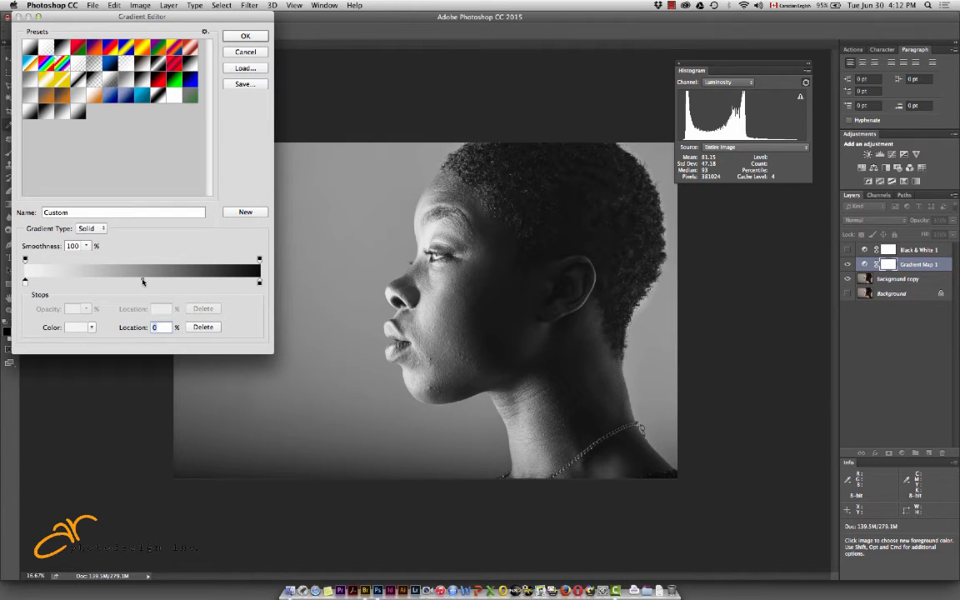
Try the gradient midpoint at 37% and 64%, return it to 50%, and apply the gradient
drag(142, 282, 113, 283)
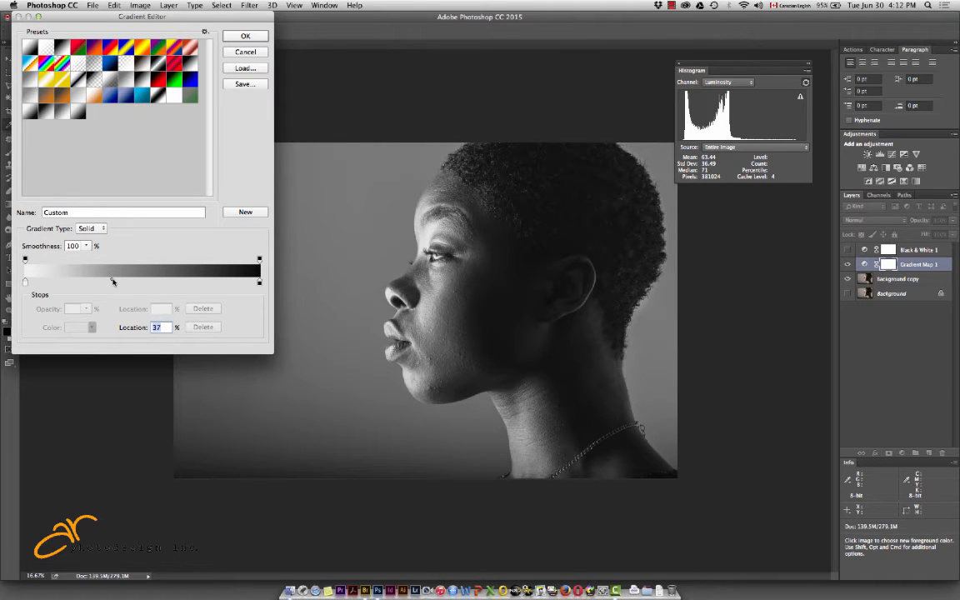
drag(113, 282, 177, 283)
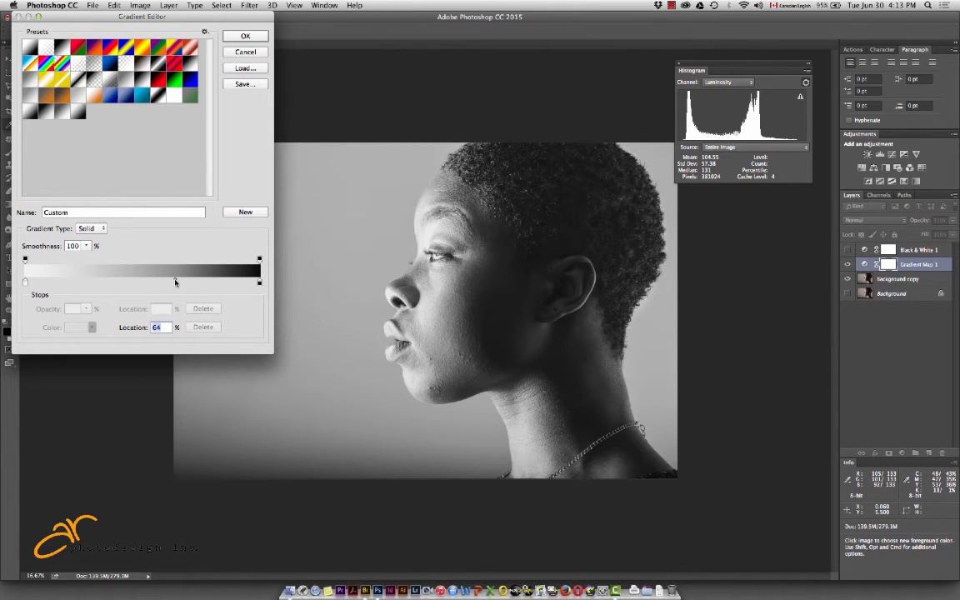
drag(176, 282, 120, 281)
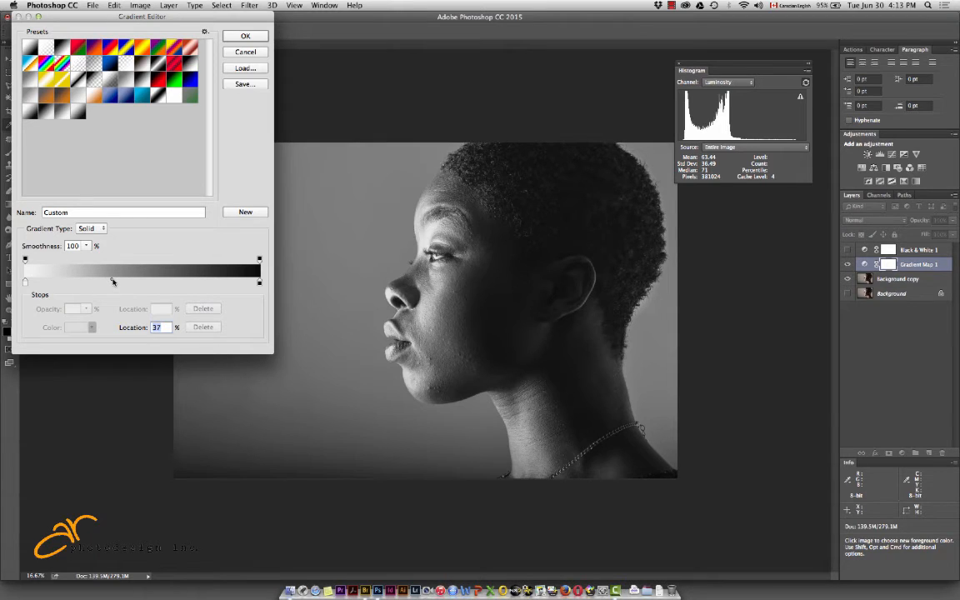
drag(112, 281, 144, 282)
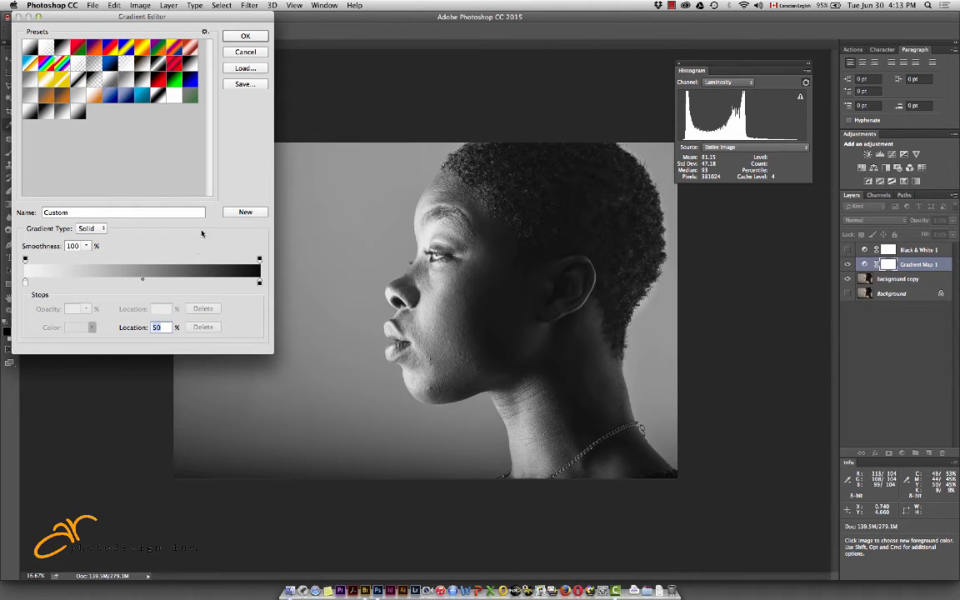
click(245, 35)
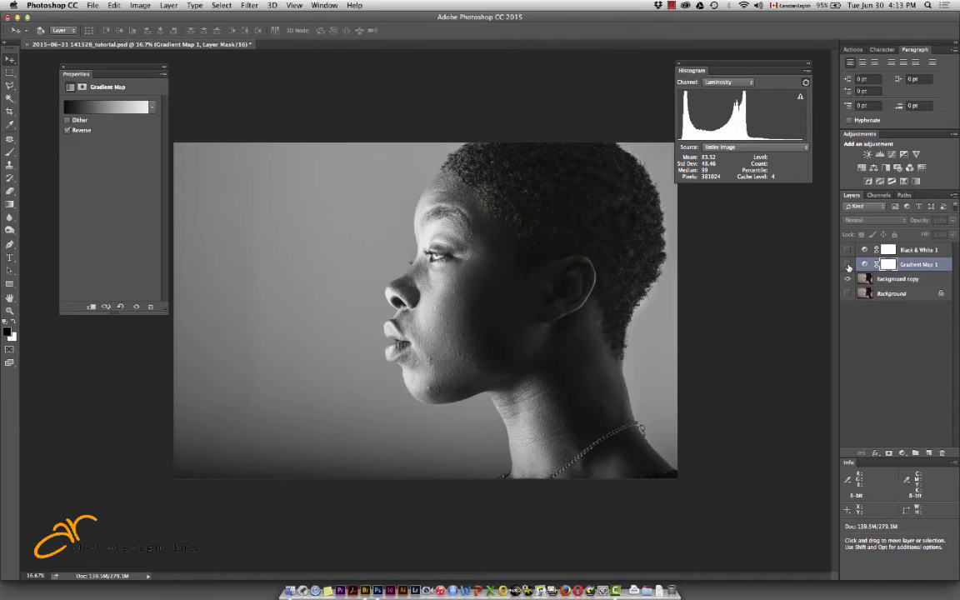
Compare the Black & White and Gradient Map conversions by toggling the visibility of both adjustment layers
click(848, 264)
click(848, 250)
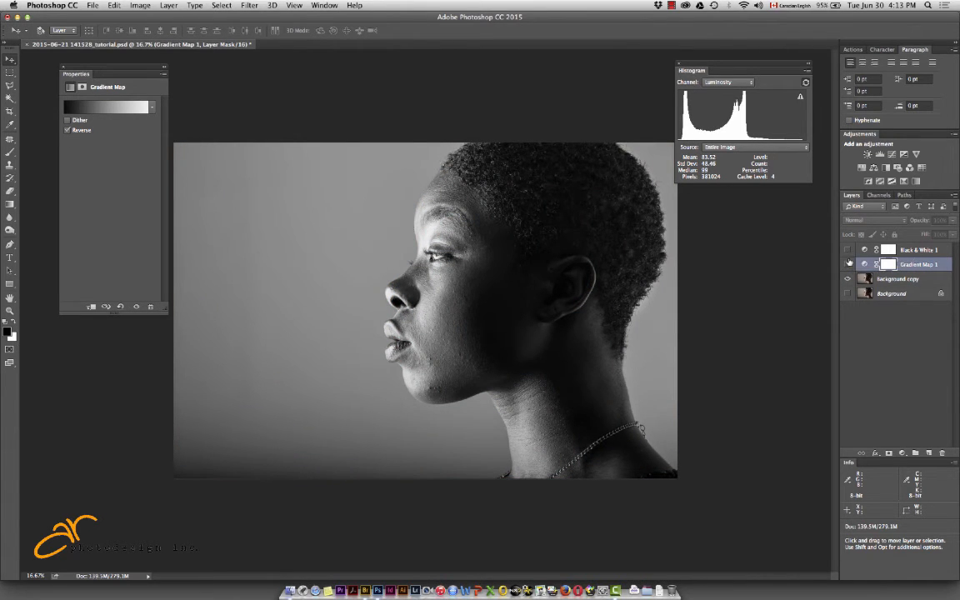
click(847, 250)
click(848, 264)
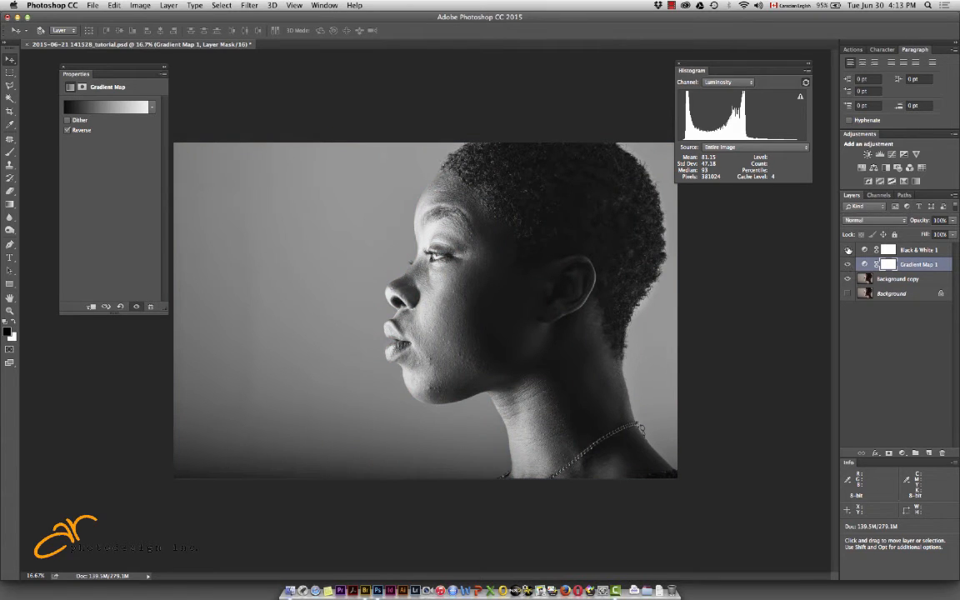
click(848, 250)
click(847, 265)
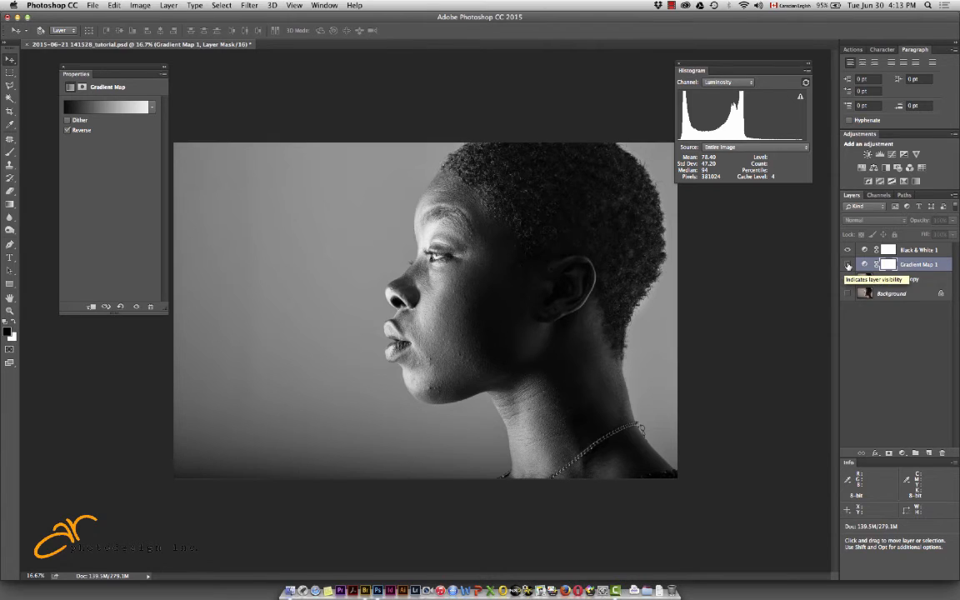
click(848, 265)
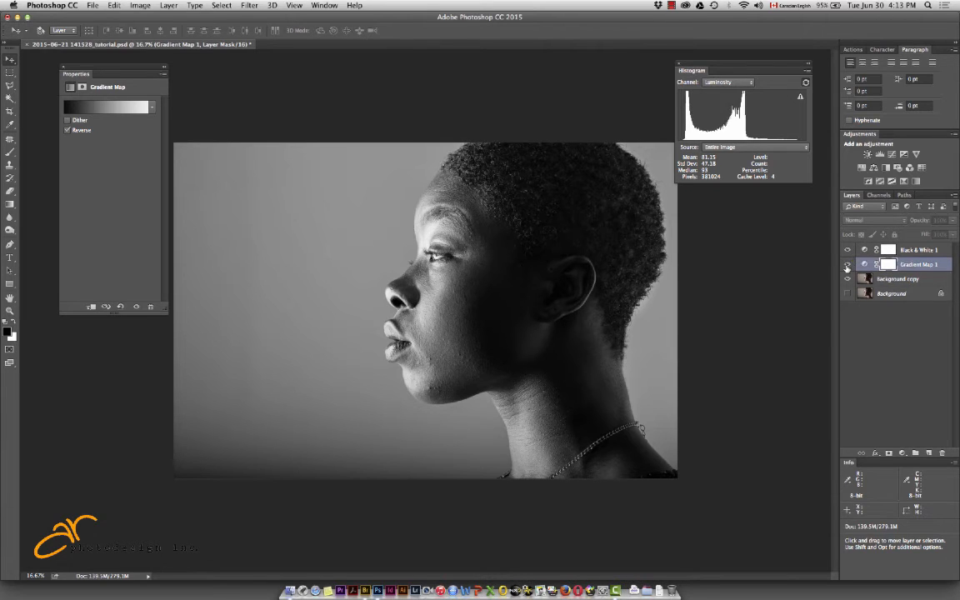
click(848, 265)
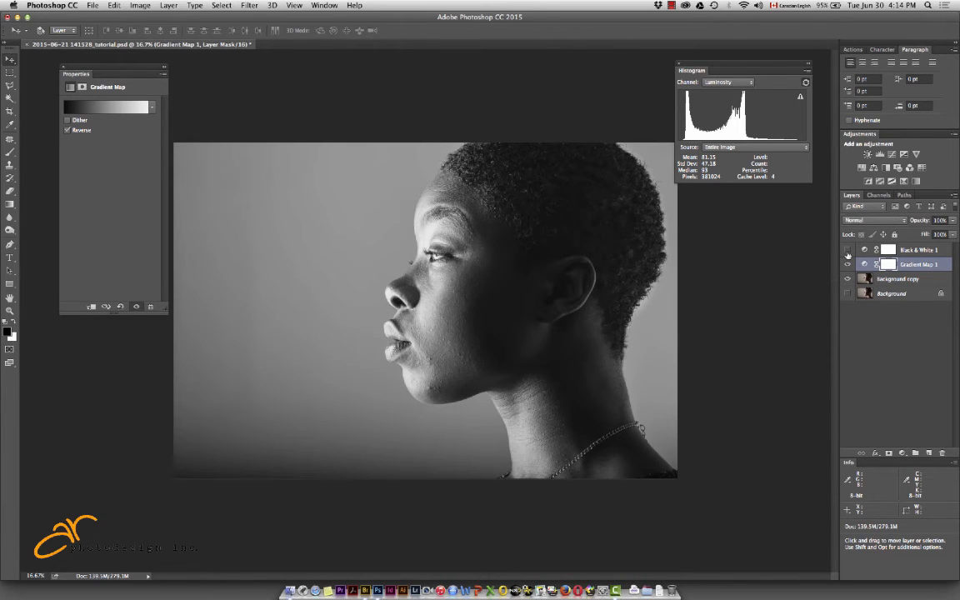
Blend the Black & White layer over the gradient map using Soft Light at 30% opacity, with Reds at 242 and Yellows at 140
click(864, 251)
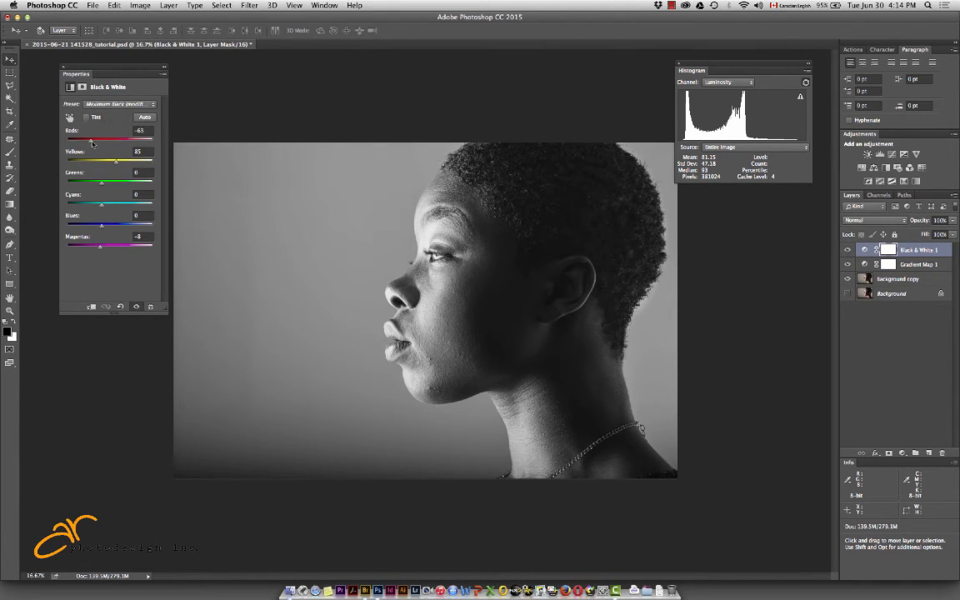
drag(89, 139, 119, 161)
click(904, 221)
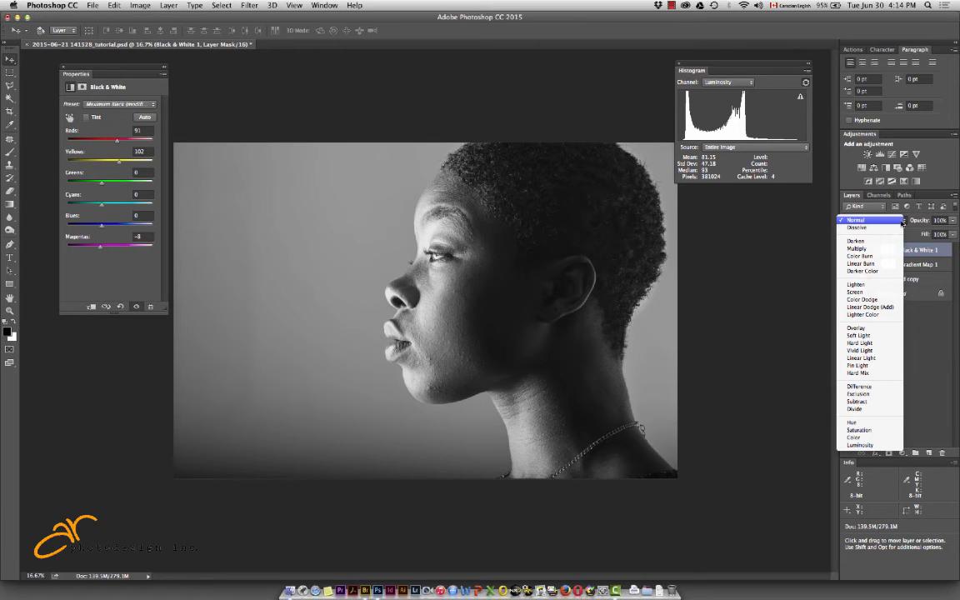
click(868, 336)
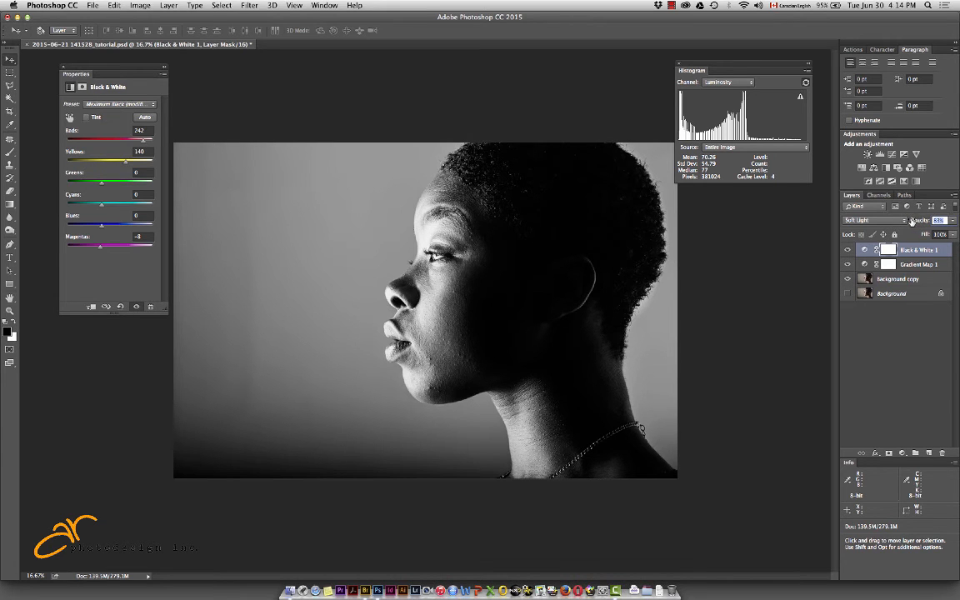
mouse_move(912, 219)
mouse_down()
mouse_move(891, 221)
mouse_move(906, 221)
mouse_up()
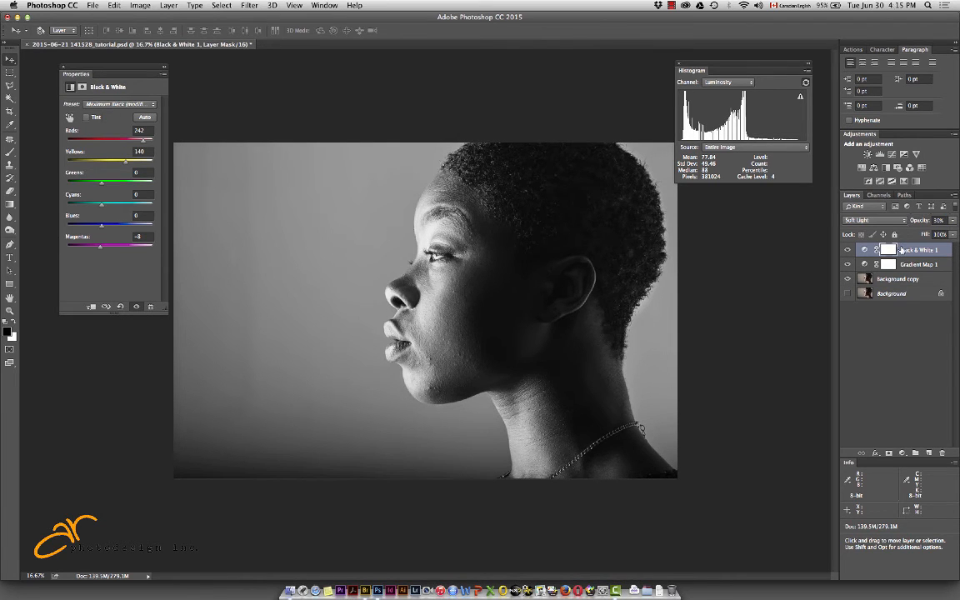
Toggle the Black & White layer's visibility to compare the portrait with and without the Soft Light blend
click(848, 250)
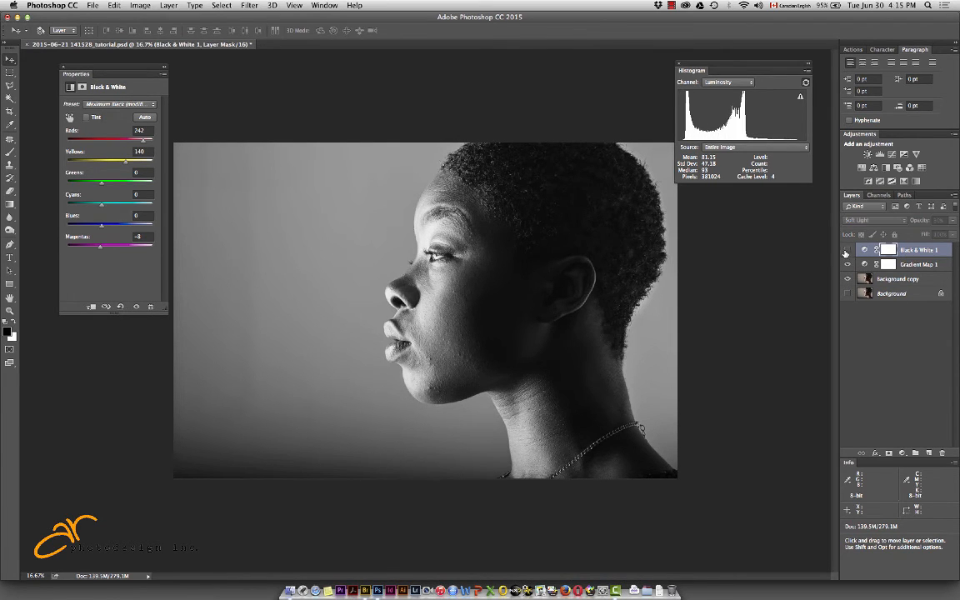
click(847, 250)
click(848, 251)
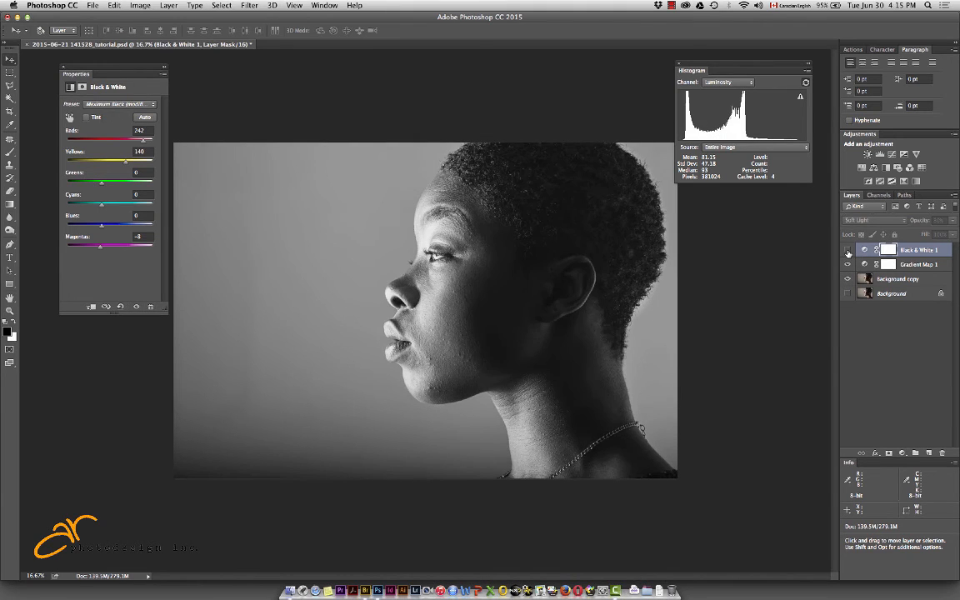
click(848, 251)
click(848, 251)
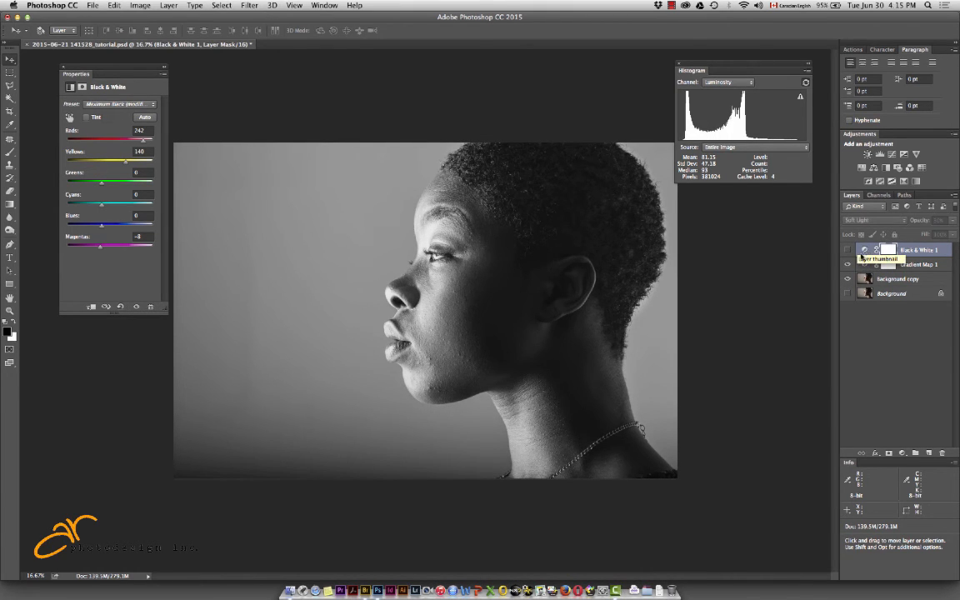
Delete the Black & White and Gradient Map adjustment layers above Background copy
click(865, 250)
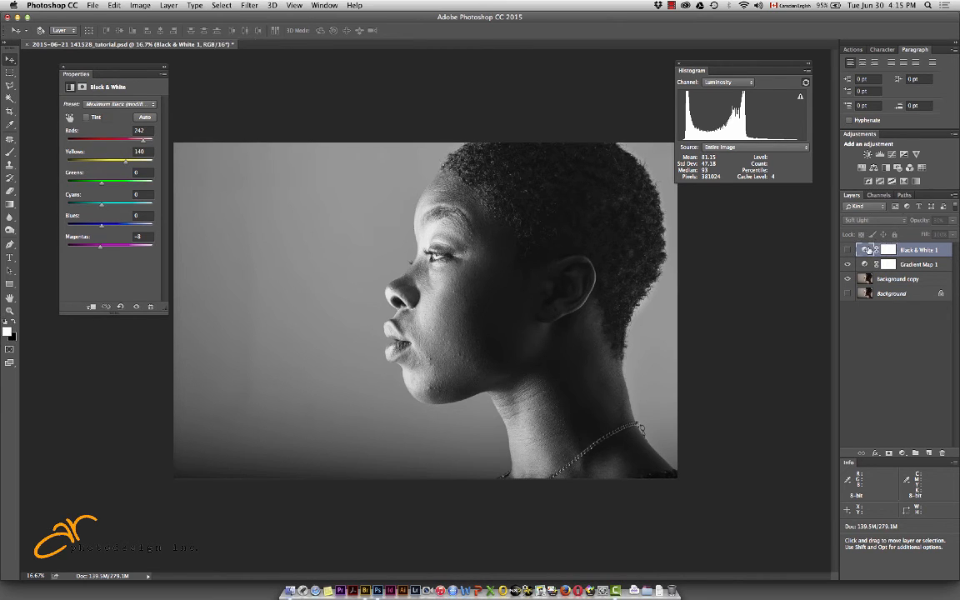
key(Delete)
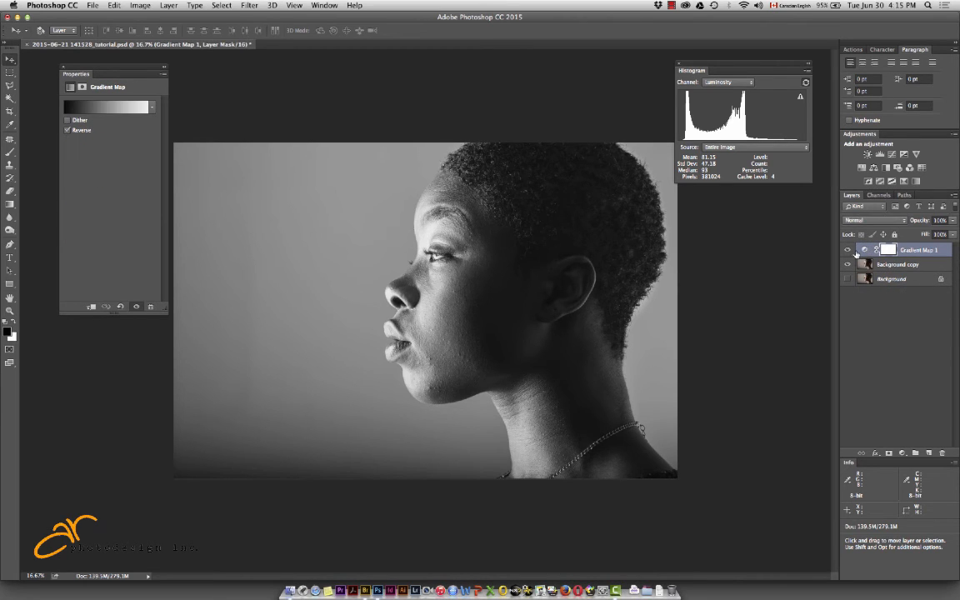
key(Delete)
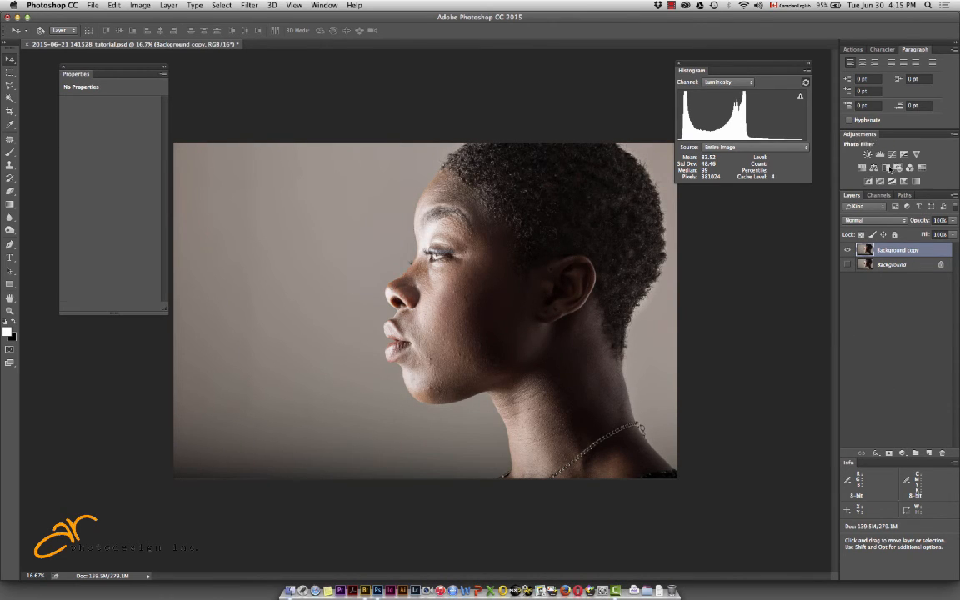
Add a new Black & White adjustment with Reds at -31 and Yellows at -23, and refresh the histogram
click(887, 169)
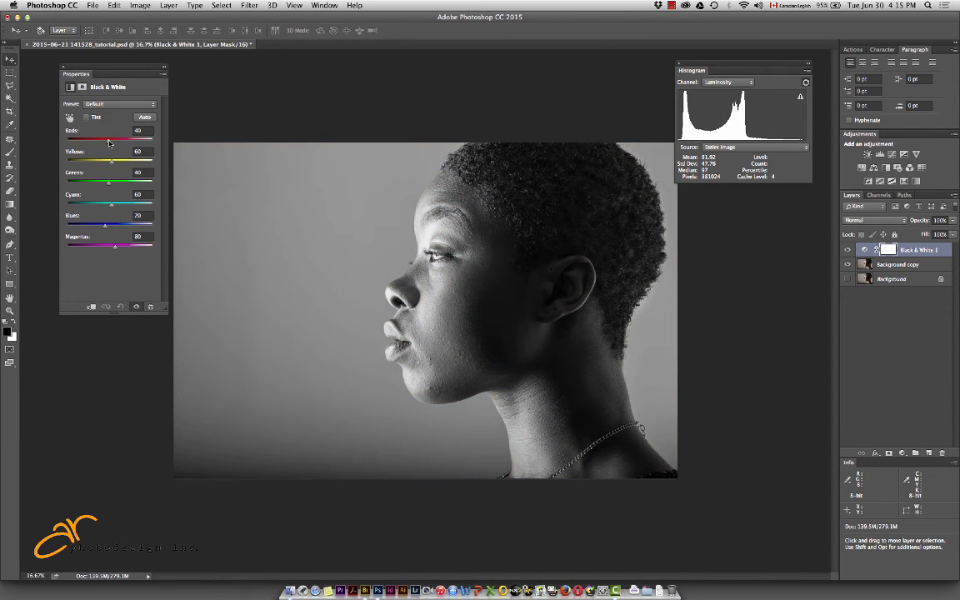
drag(109, 143, 98, 164)
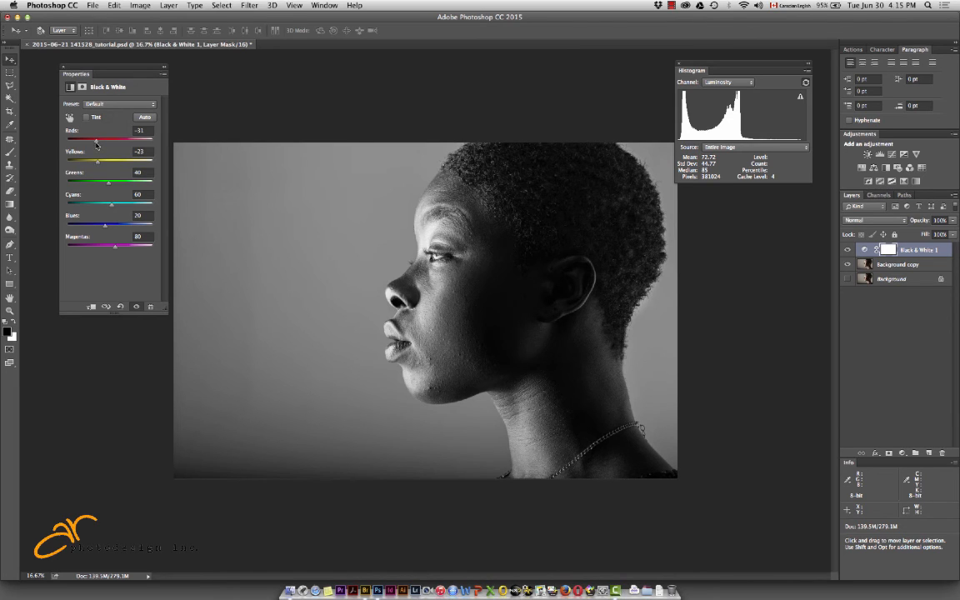
click(806, 82)
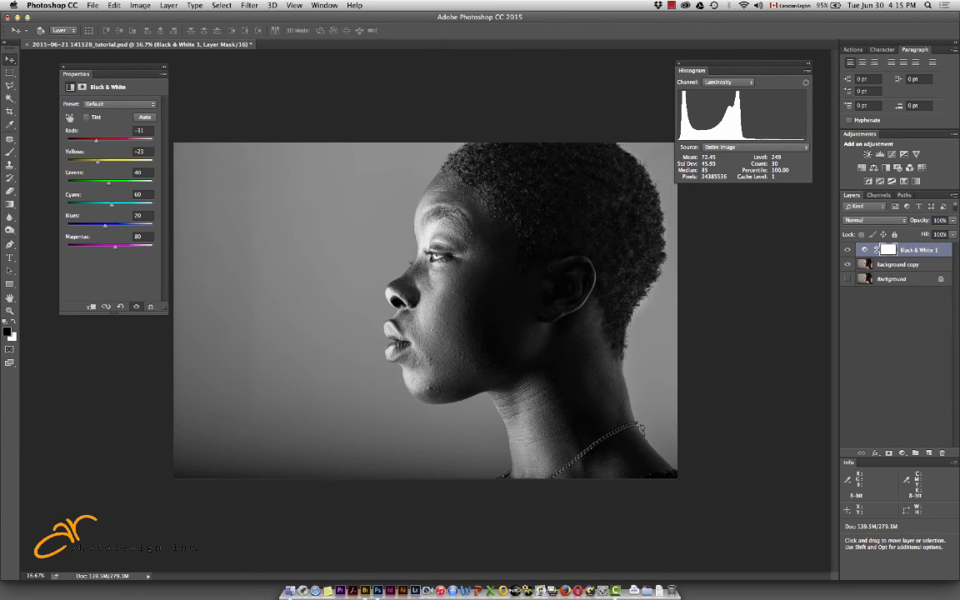
Place color samplers on the bright highlight above the eye and on the dark area just above the ear
click(9, 124)
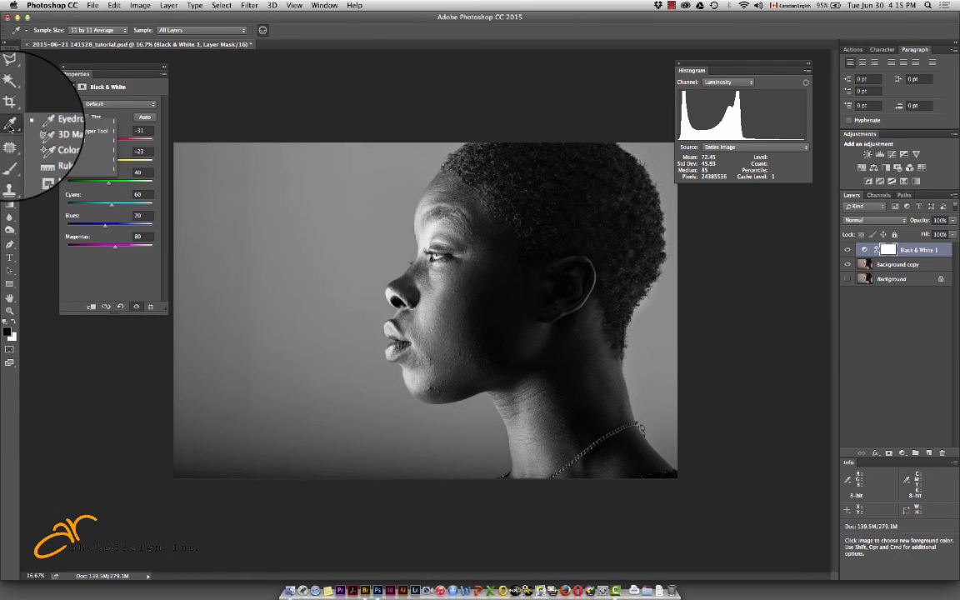
click(61, 144)
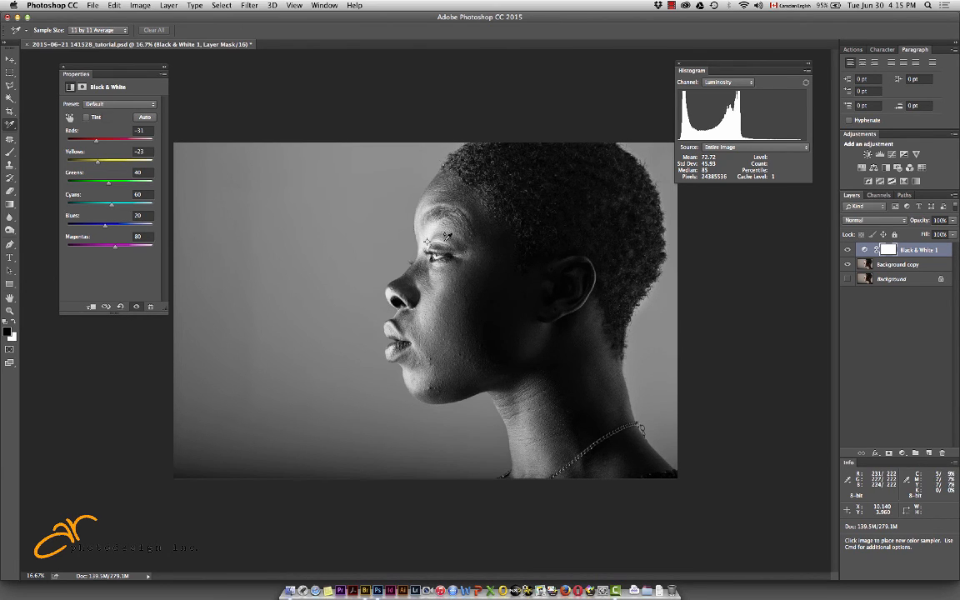
click(427, 242)
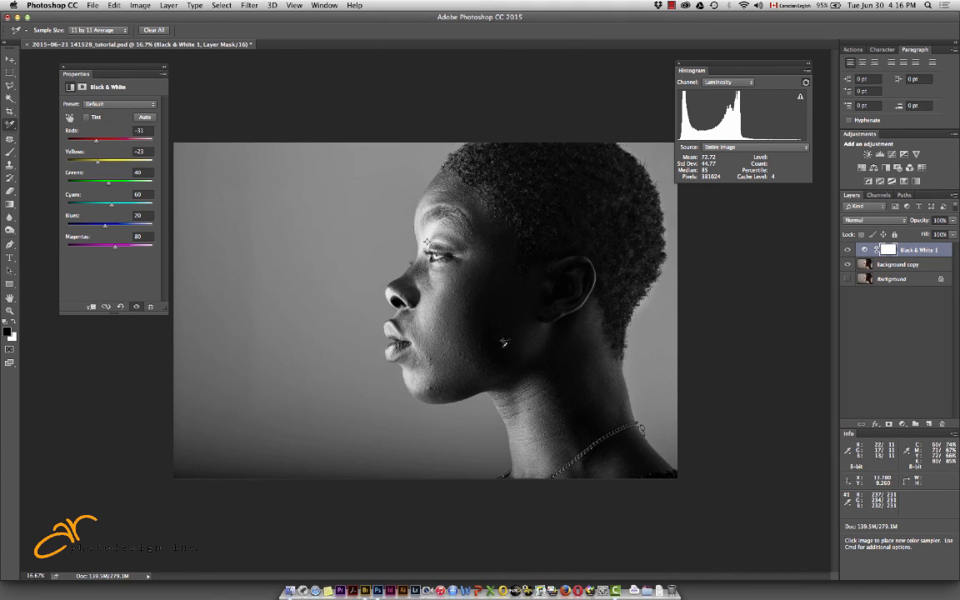
click(566, 244)
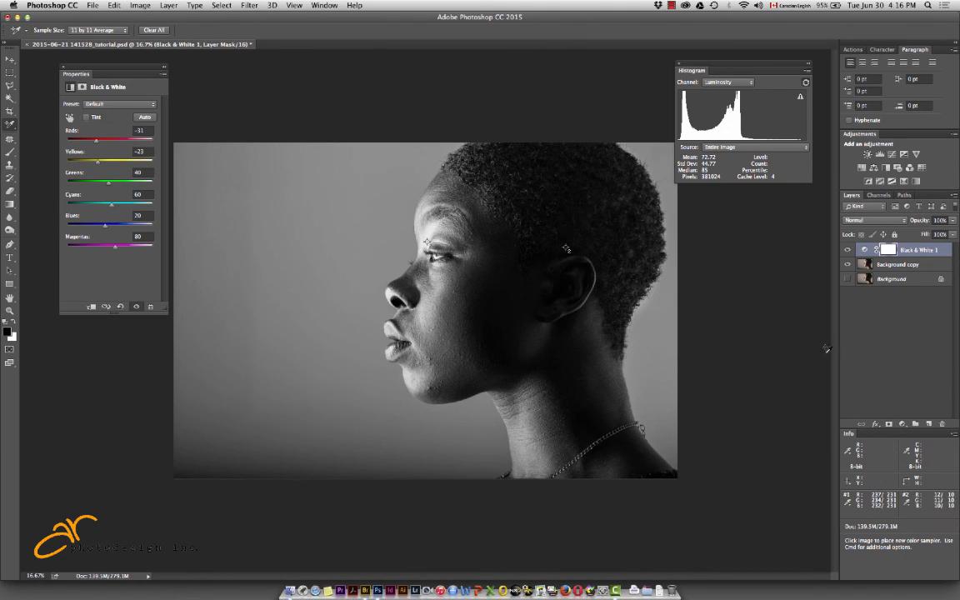